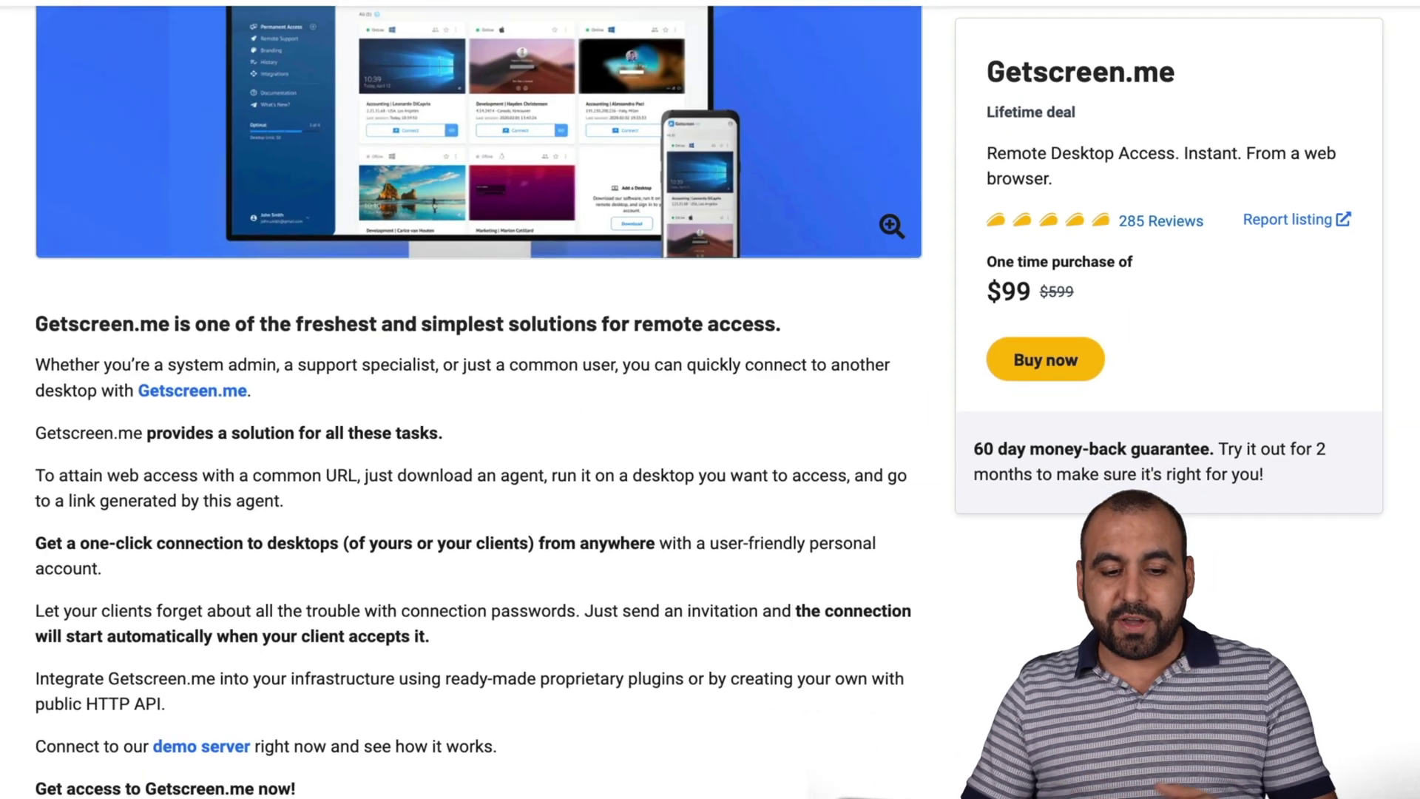
Scroll to the Plans & features list and briefly highlight the 'Stack 1 code to receive' line
{"action": "scroll", "coordinate": [837, 609], "scroll_direction": "down", "scroll_amount": 15}
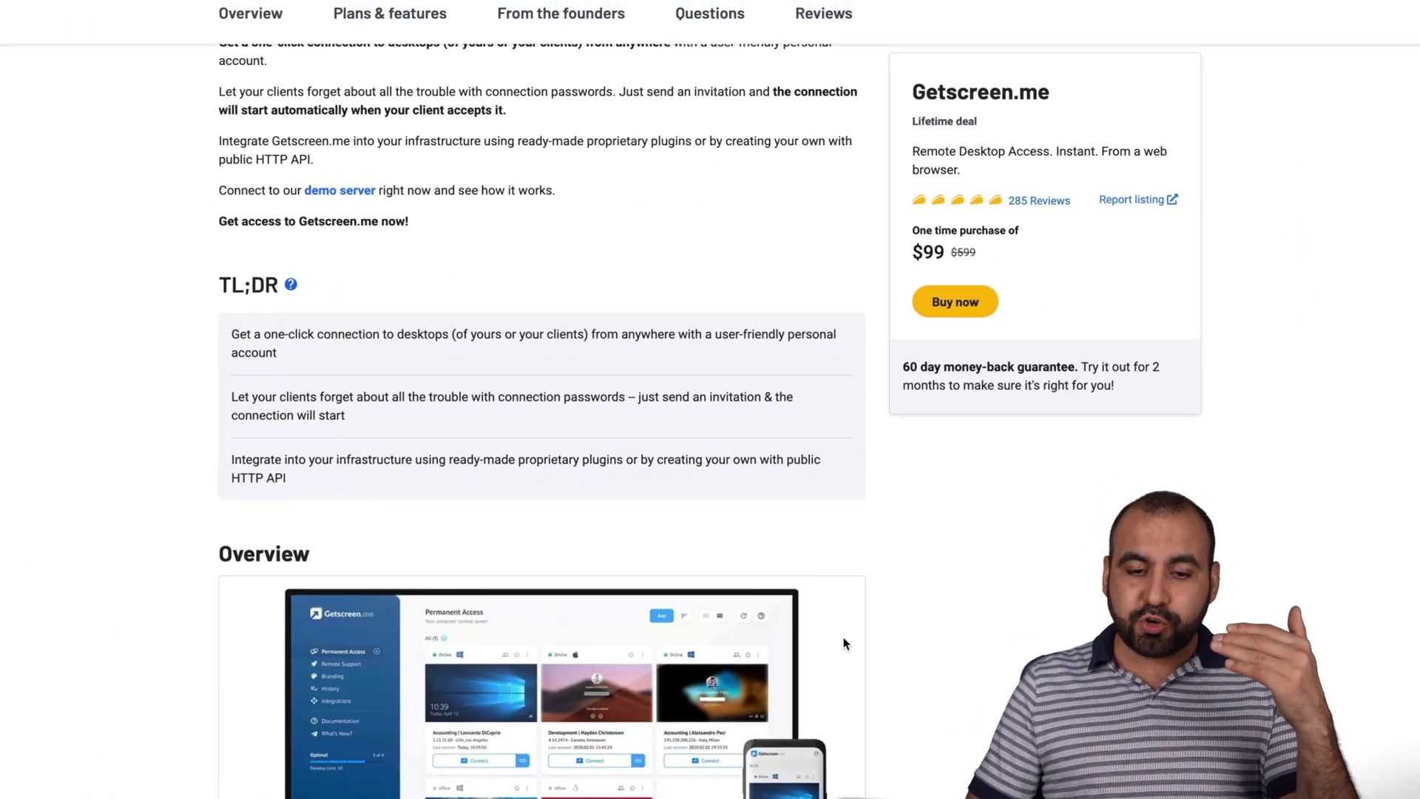
{"action": "scroll", "coordinate": [835, 610], "scroll_direction": "down", "scroll_amount": 4}
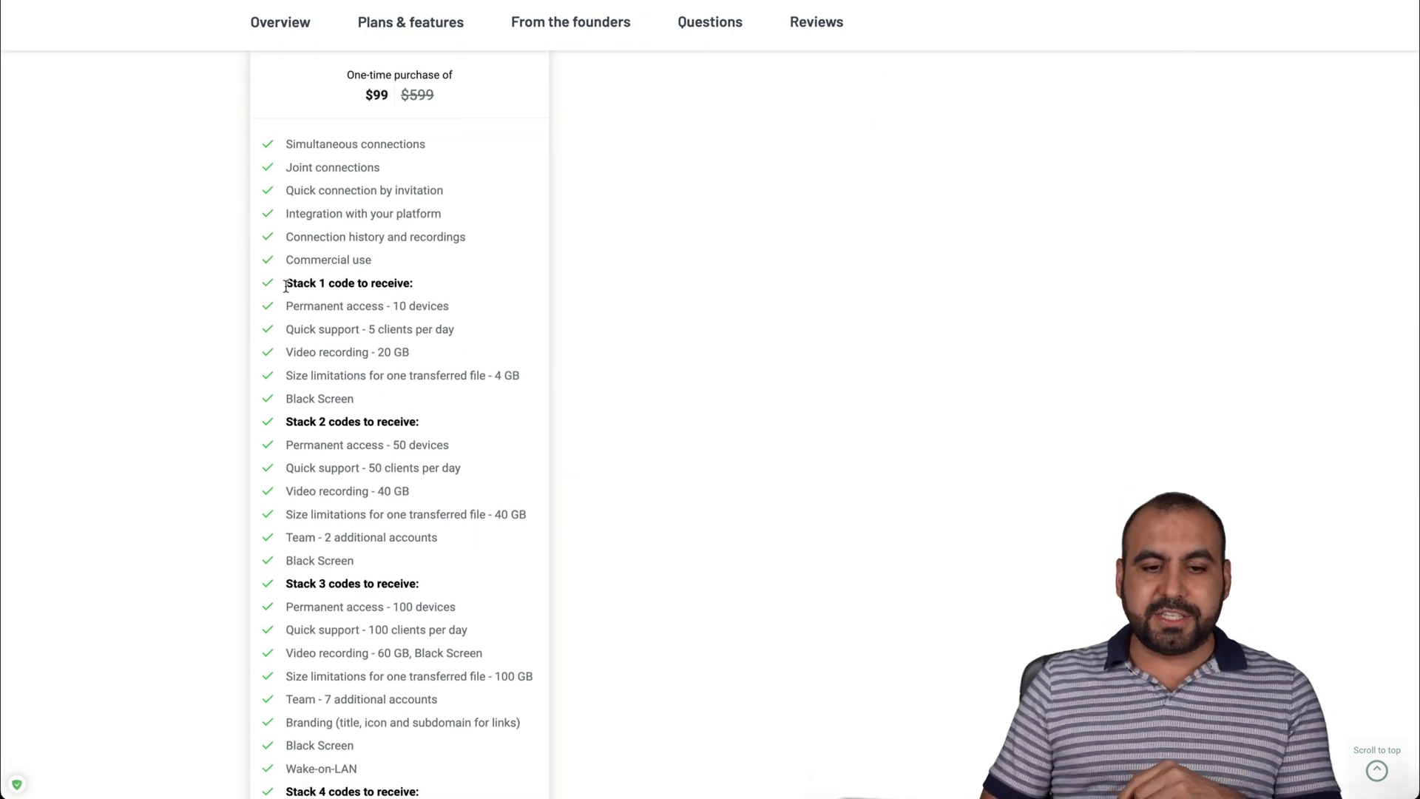
{"action": "left_click_drag", "start_coordinate": [286, 286], "coordinate": [422, 289]}
{"action": "left_click", "coordinate": [423, 290]}
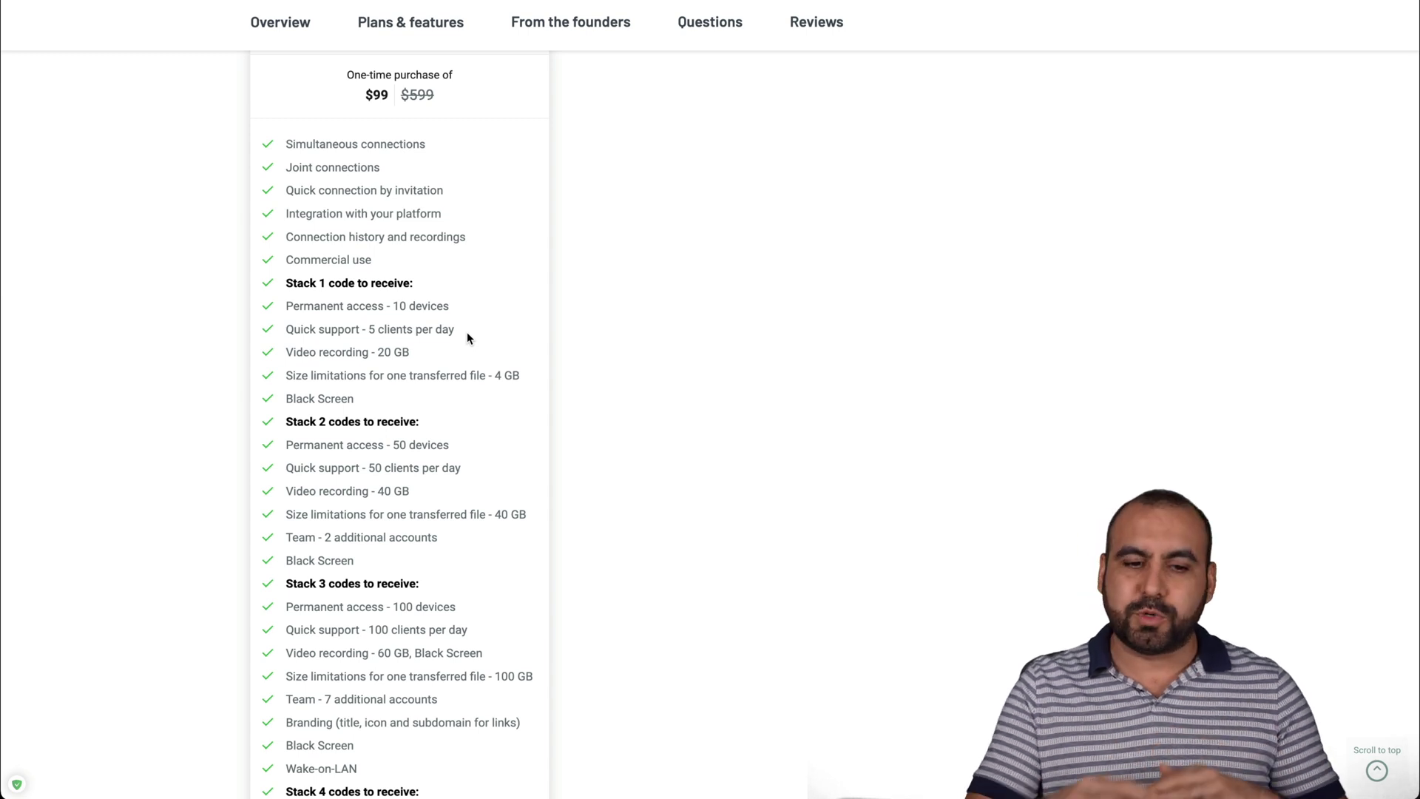
{"action": "scroll", "coordinate": [811, 361], "scroll_direction": "down", "scroll_amount": 1}
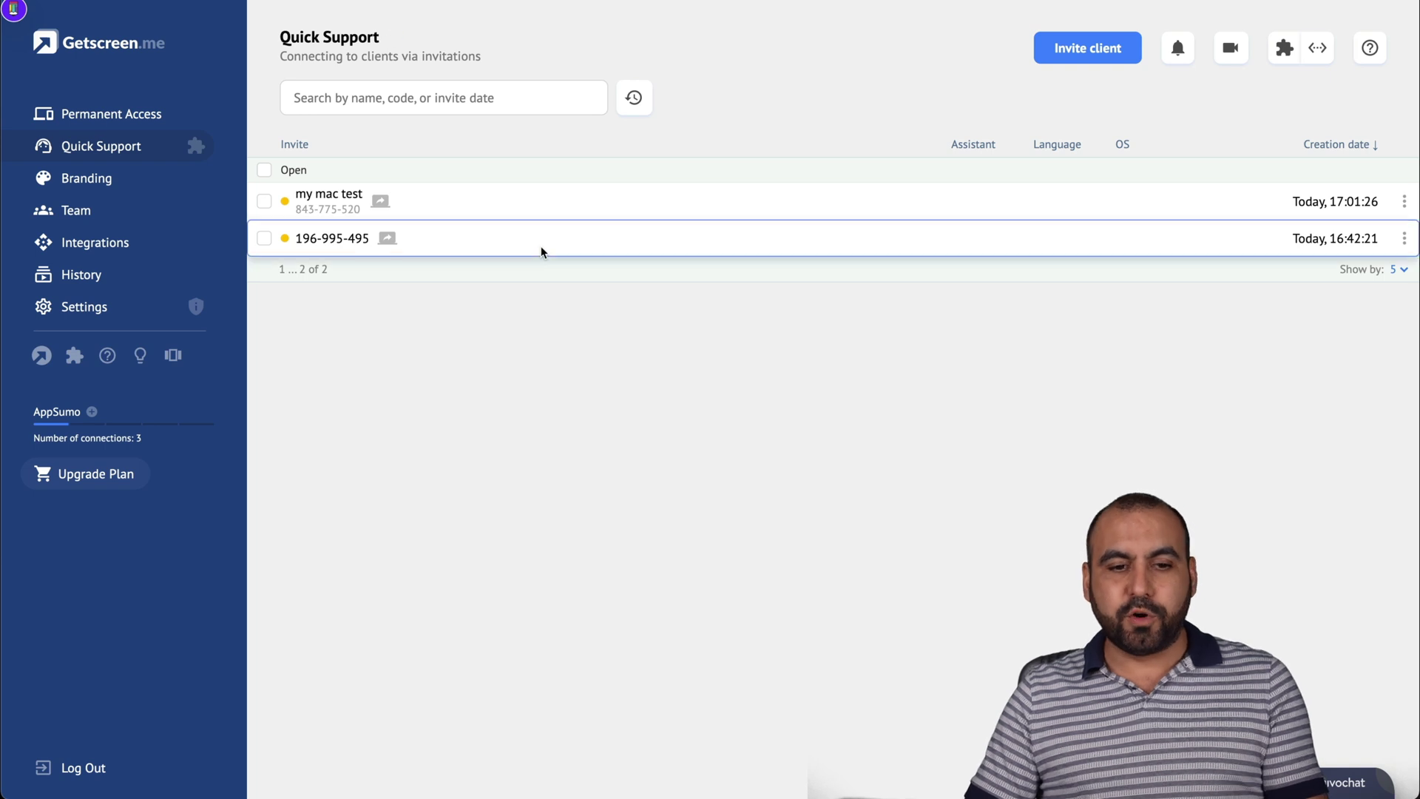
Go to Permanent Access and bring up the remote desktop of 'my mac test'
{"action": "left_click", "coordinate": [138, 124]}
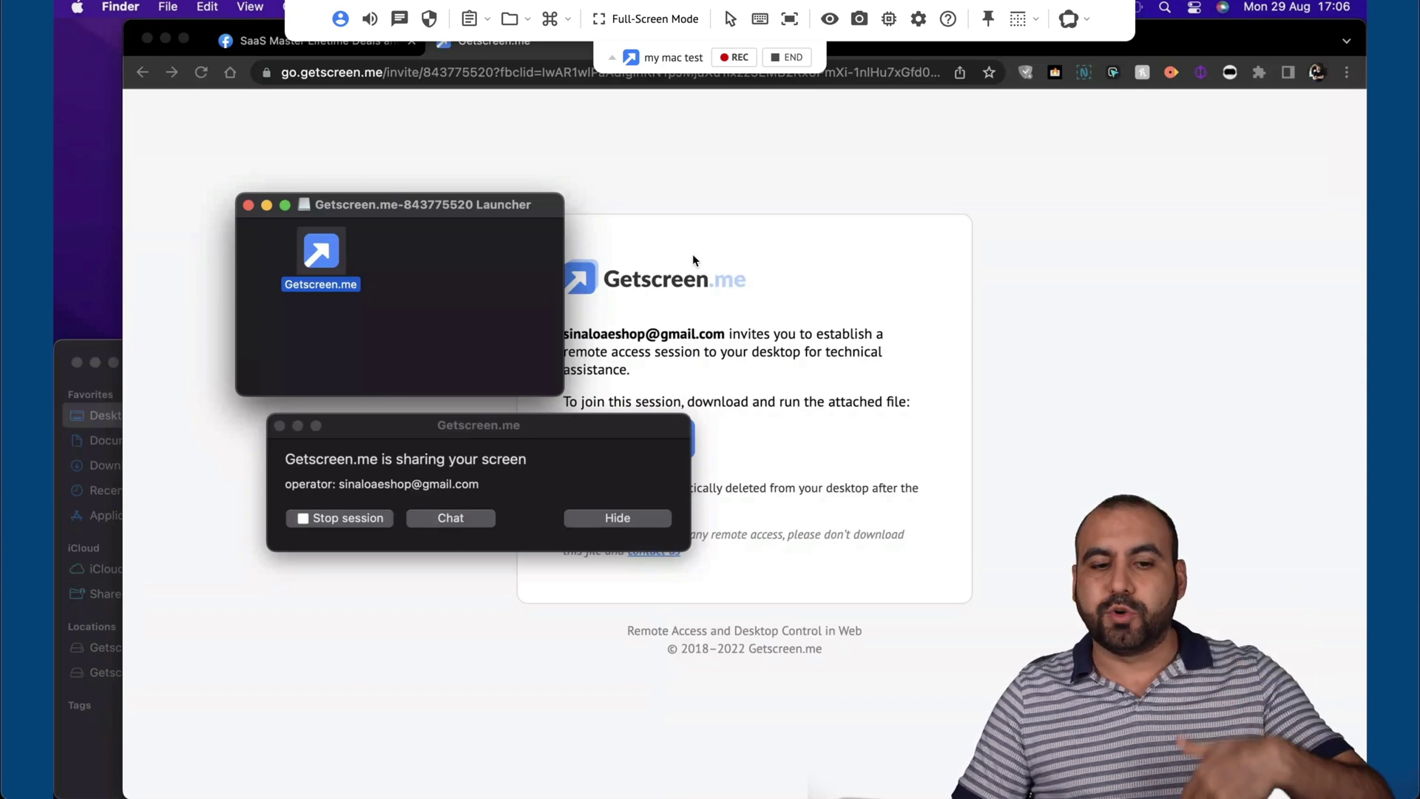
{"action": "left_click", "coordinate": [910, 156]}
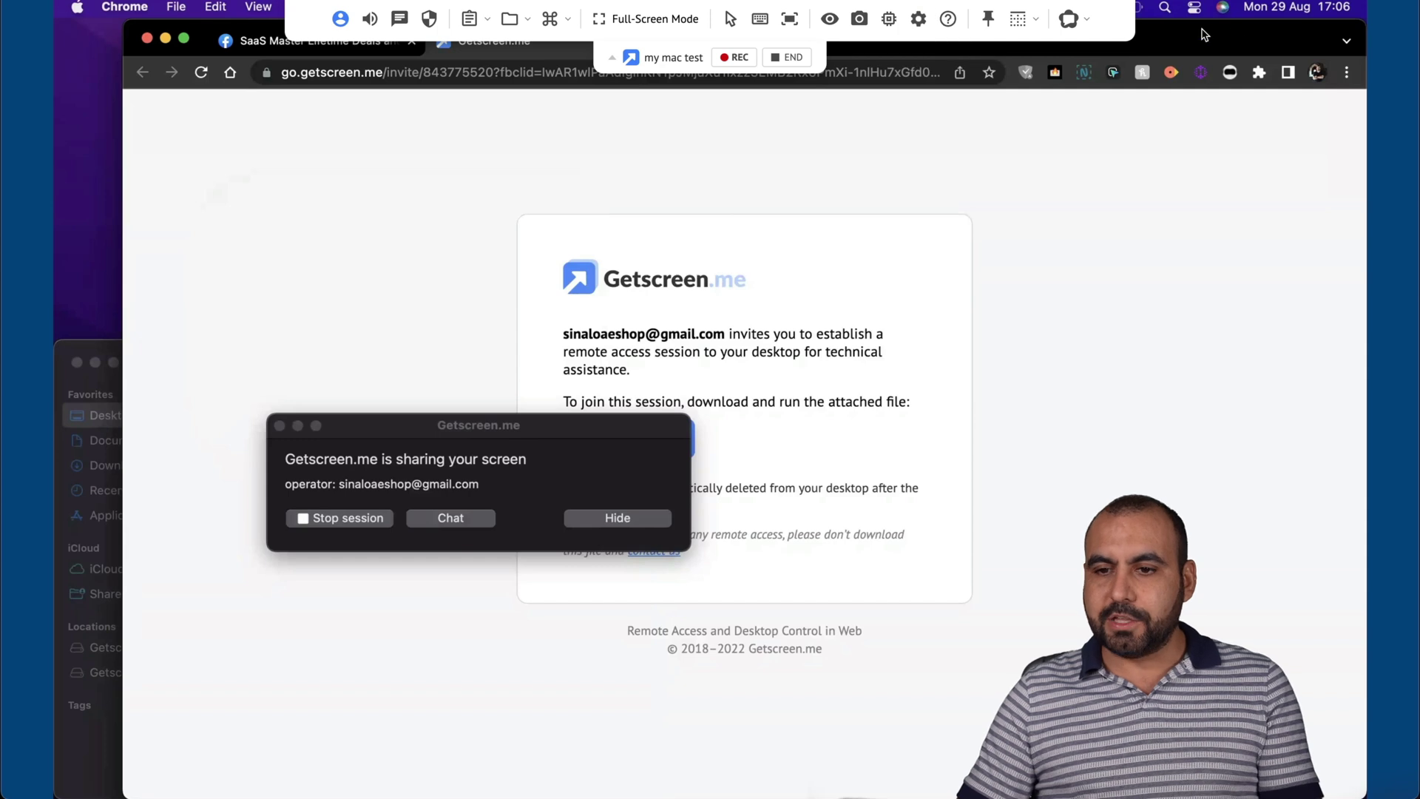
{"action": "left_click_drag", "start_coordinate": [1206, 36], "coordinate": [1204, 73]}
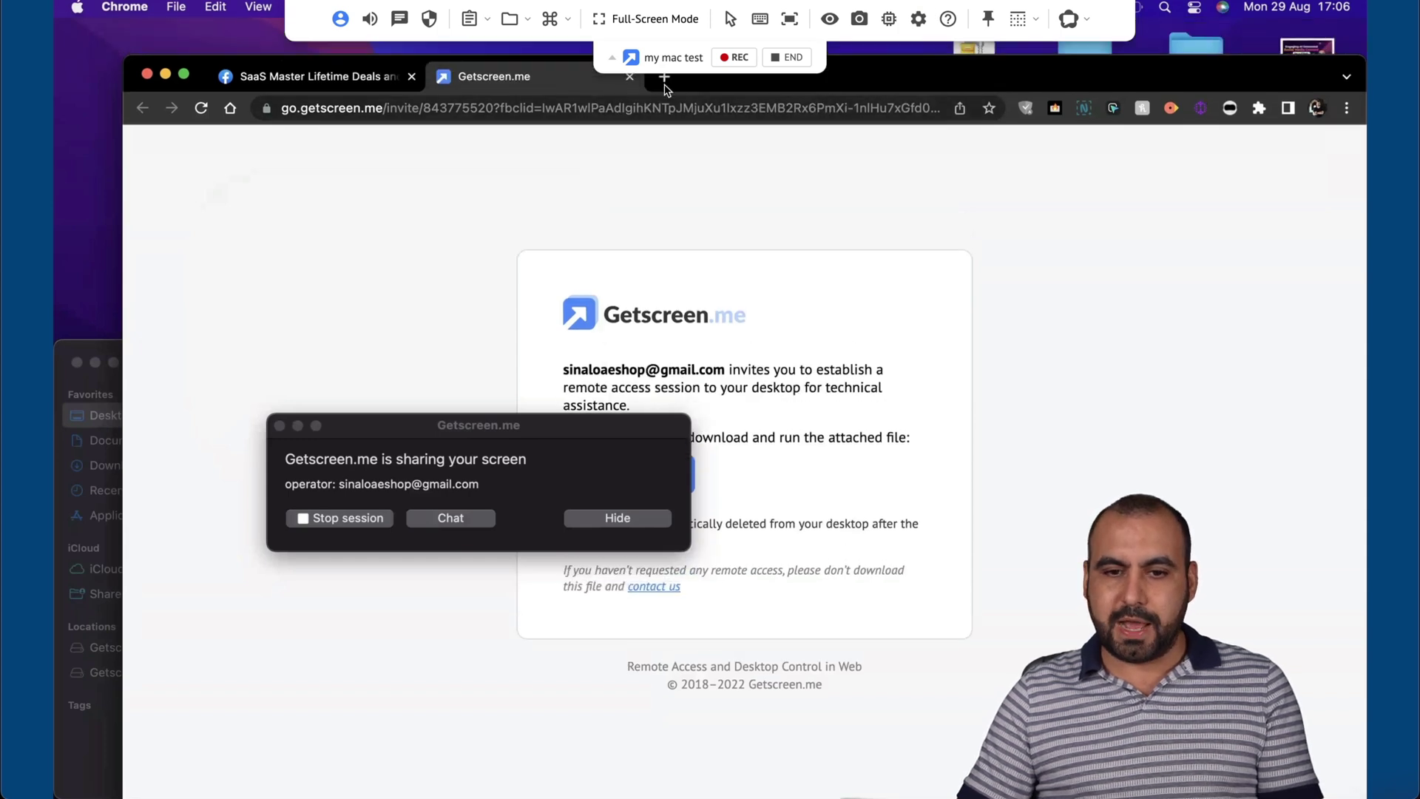
{"action": "key", "text": "super+t"}
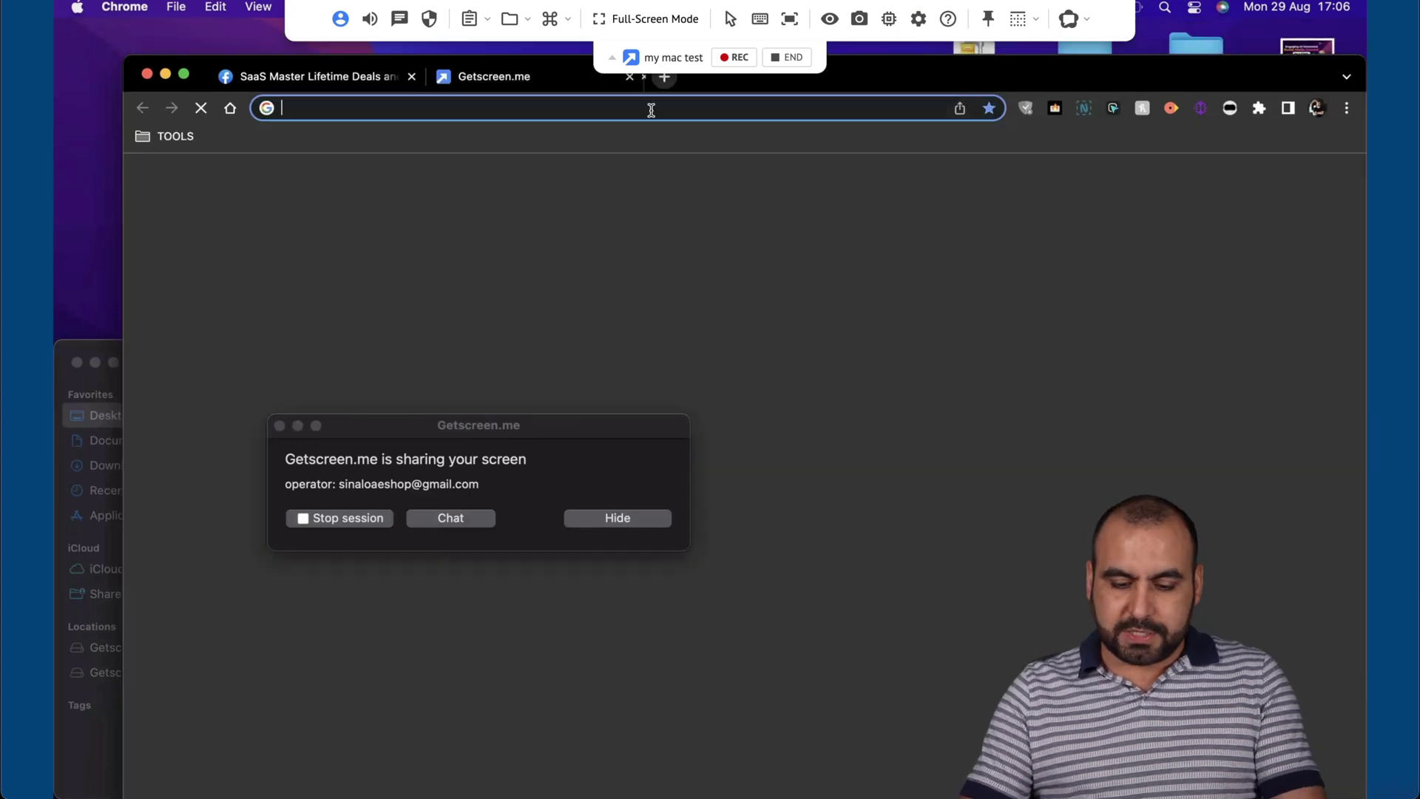
{"action": "type", "text": "cloudflare.com"}
{"action": "key", "text": "Return"}
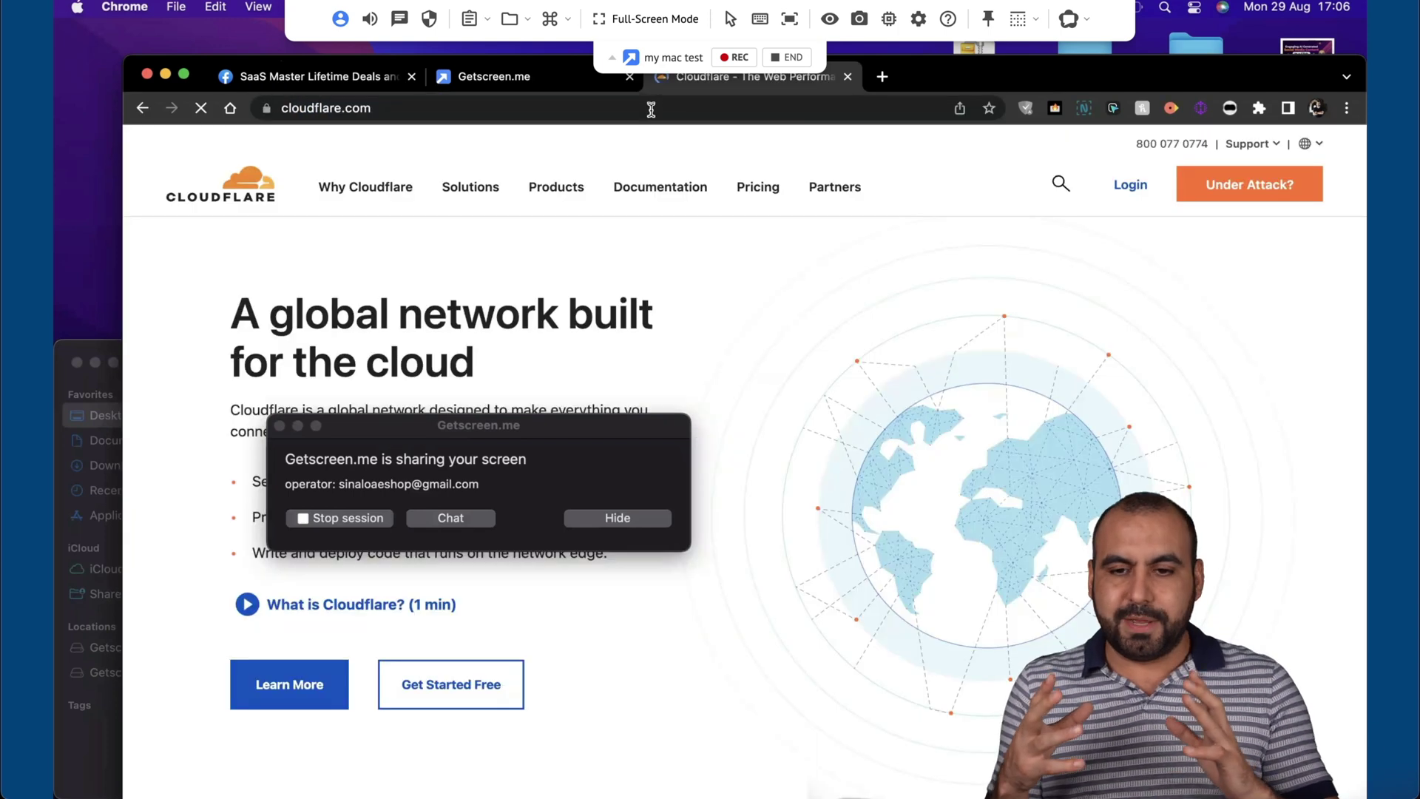
{"action": "left_click", "coordinate": [1124, 189]}
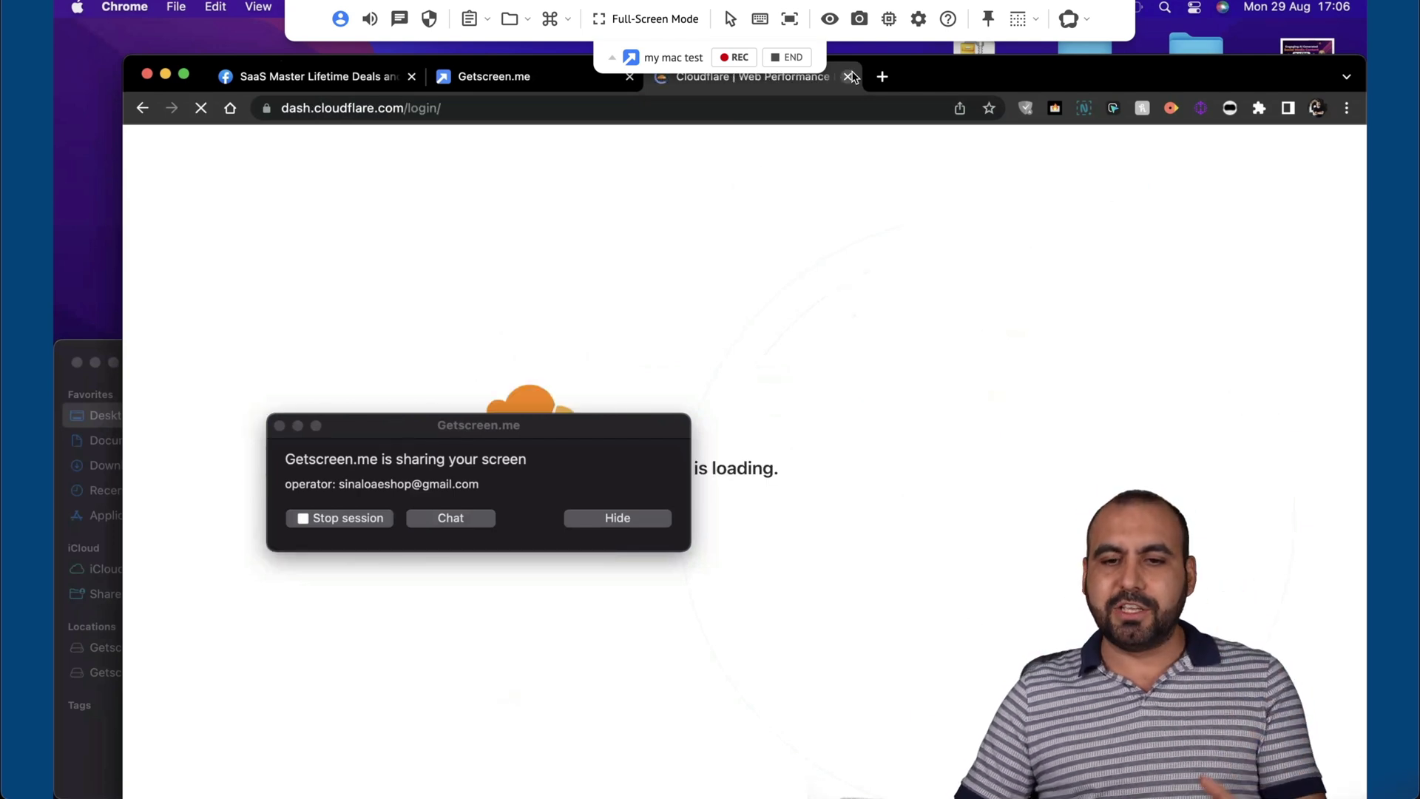
{"action": "left_click", "coordinate": [848, 77]}
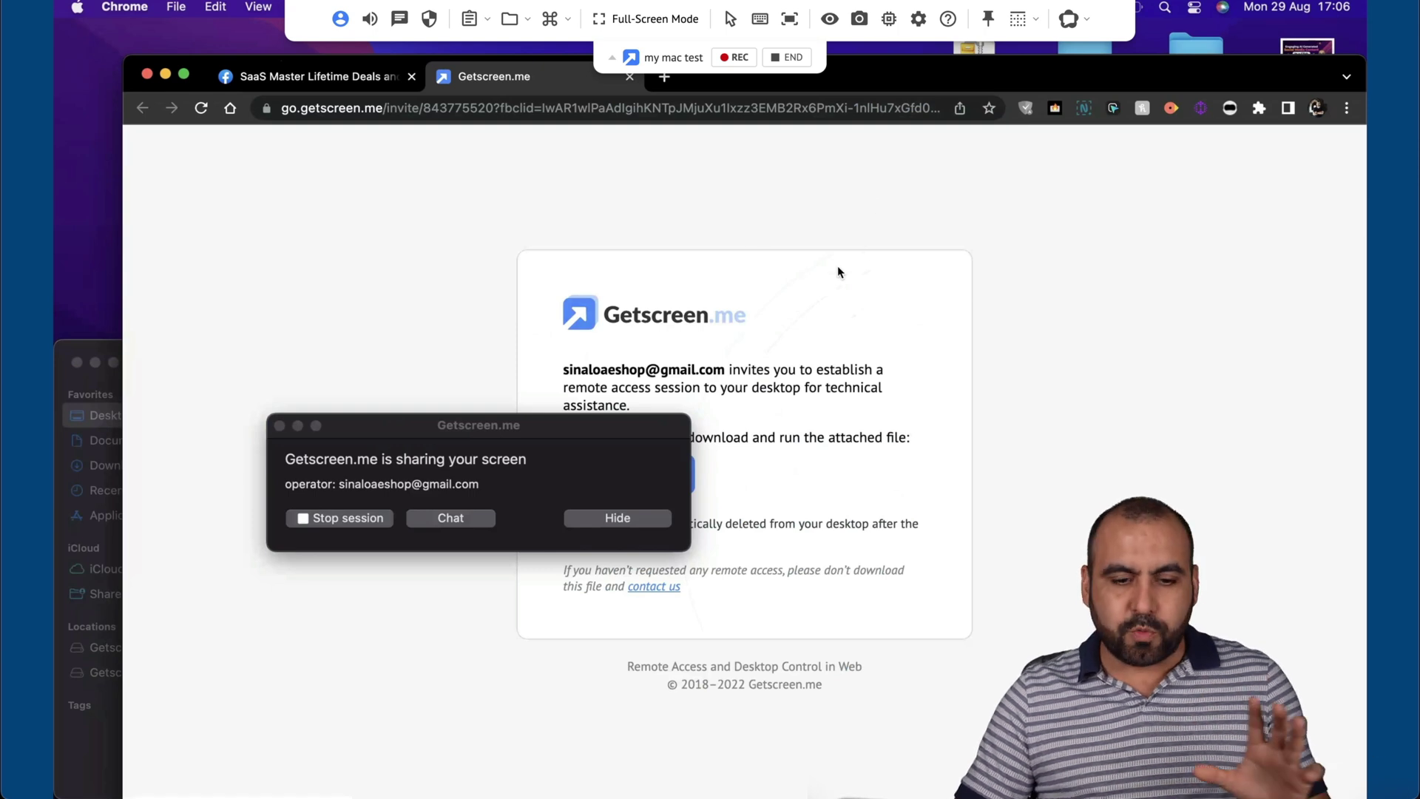
Send the chat message 'hi' from the remote Mac to the operator
{"action": "left_click", "coordinate": [448, 520]}
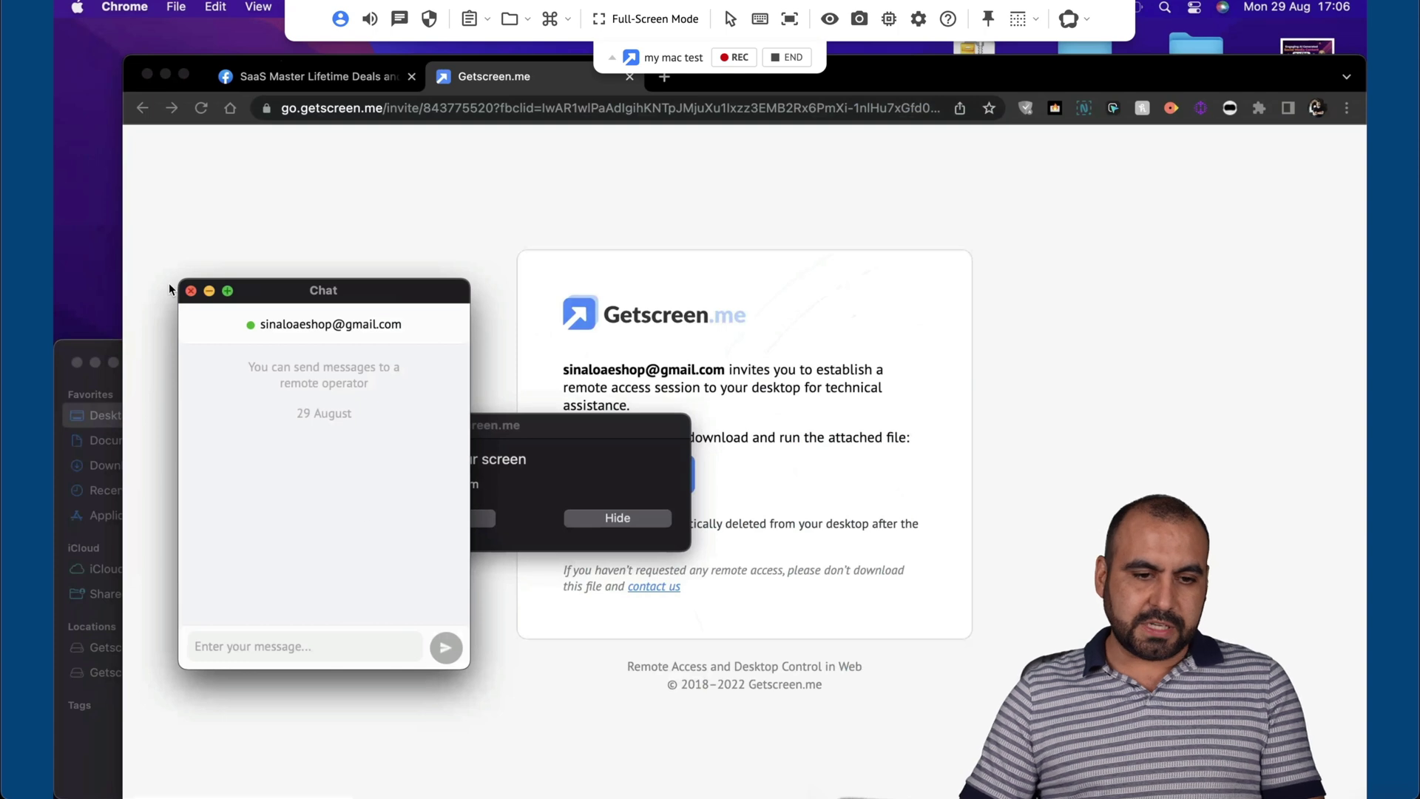
{"action": "left_click", "coordinate": [190, 293]}
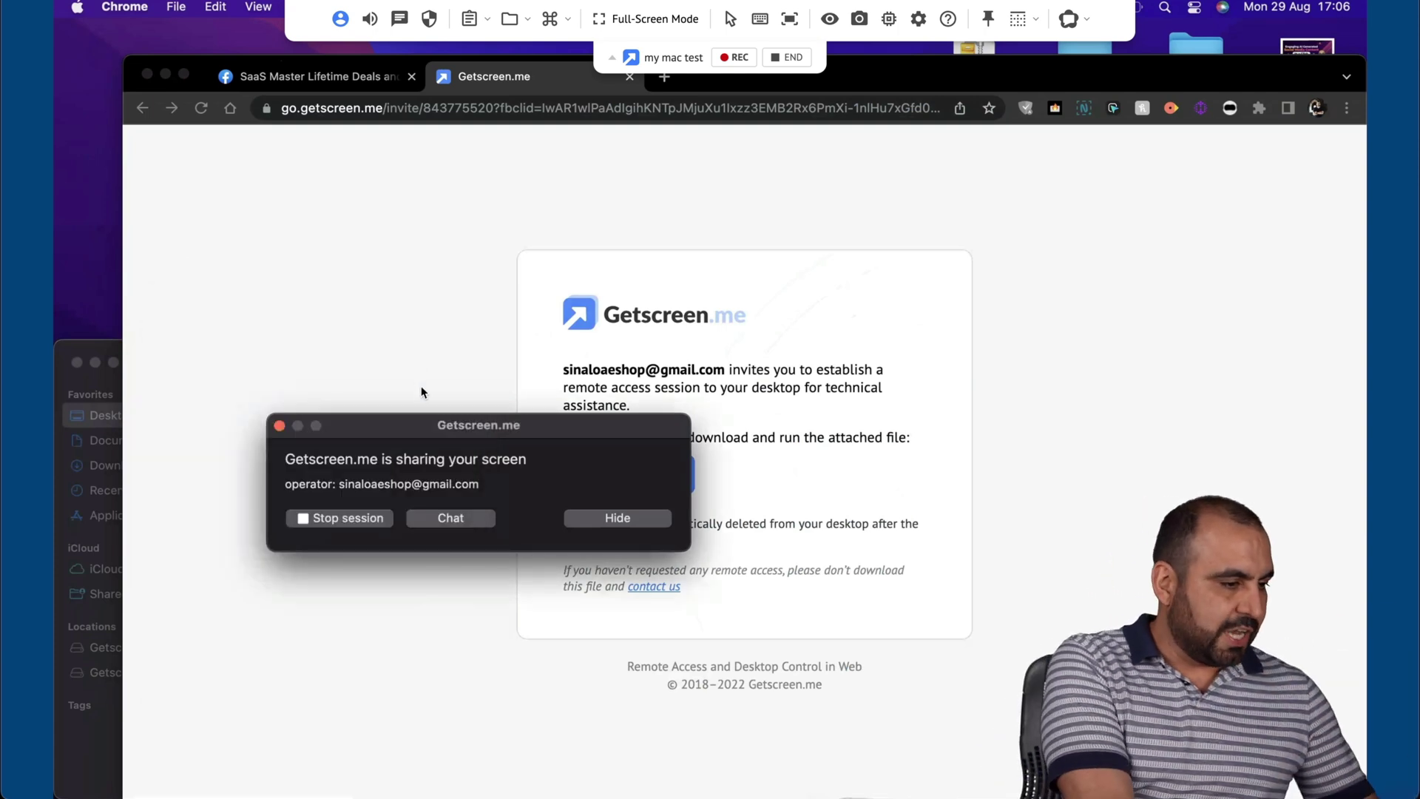
{"action": "type", "text": "hi"}
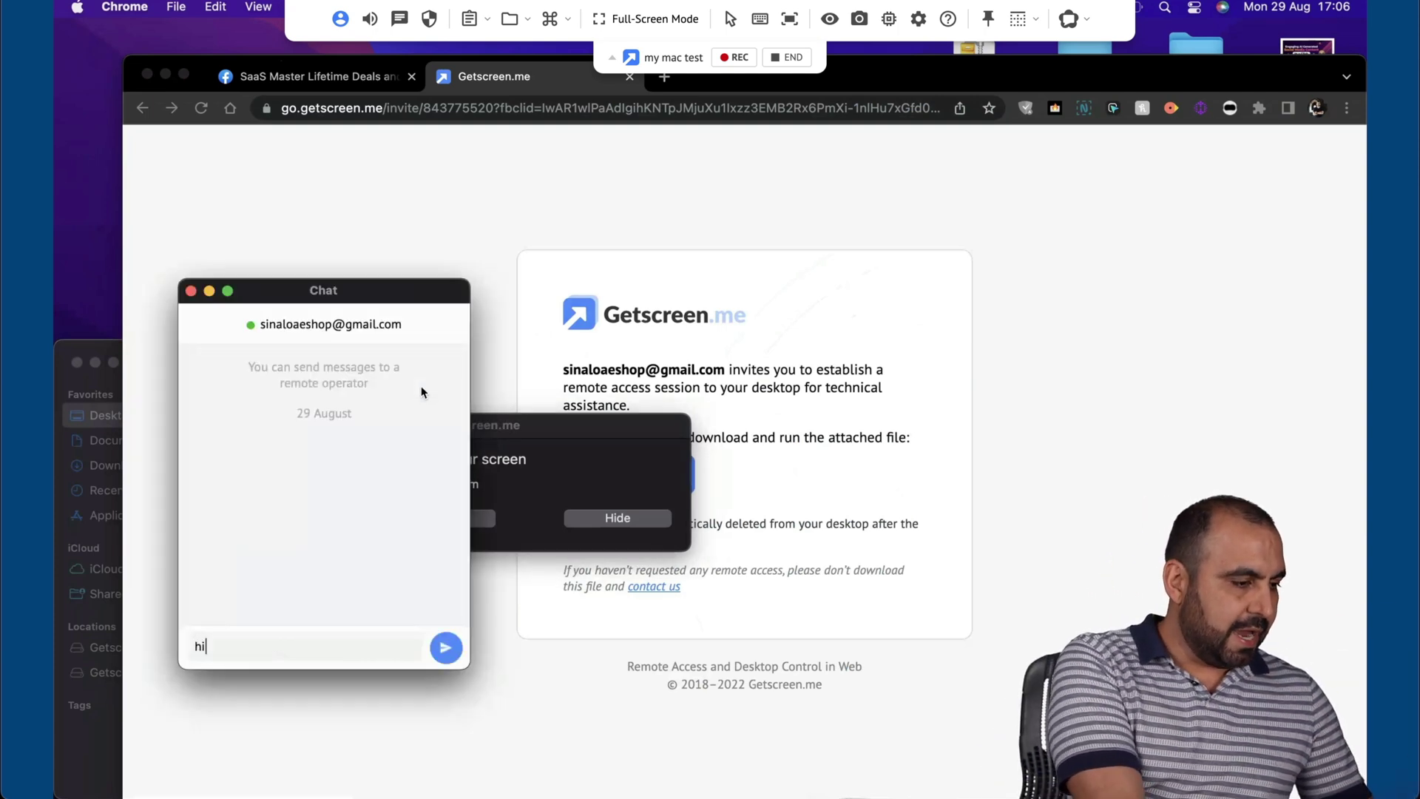
{"action": "key", "text": "Return"}
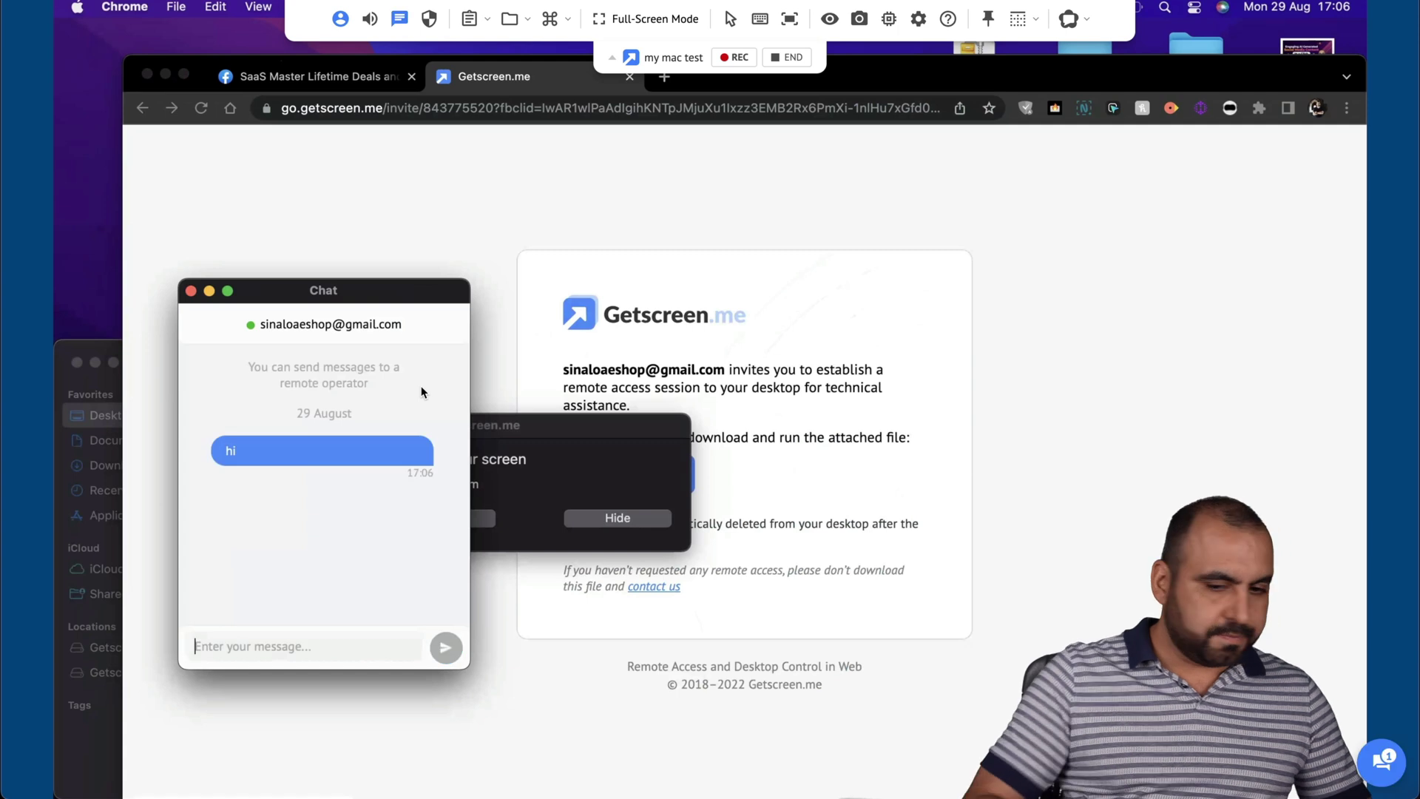
Check the operator's chat with my mac test, then leave the remote session
{"action": "left_click", "coordinate": [209, 292]}
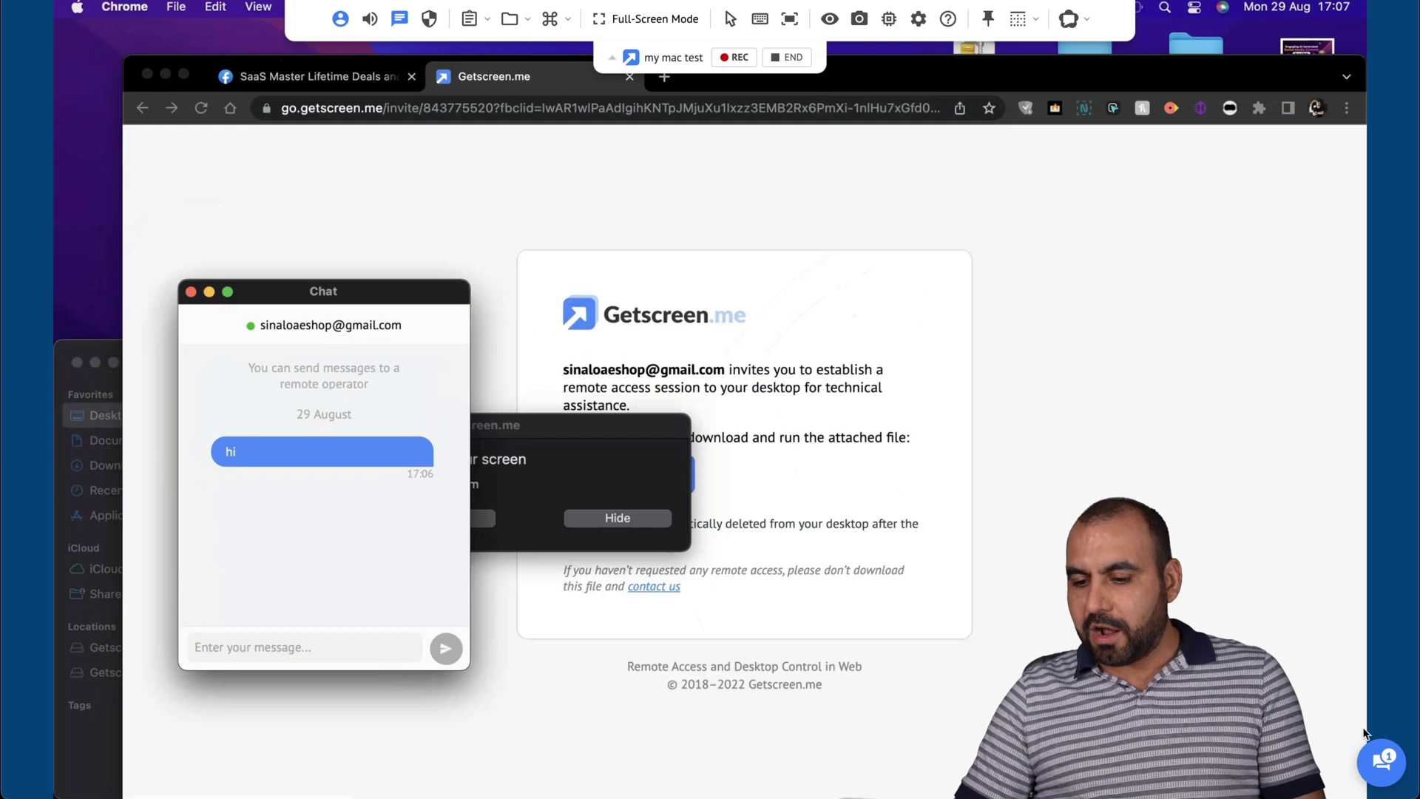
{"action": "left_click", "coordinate": [1383, 762]}
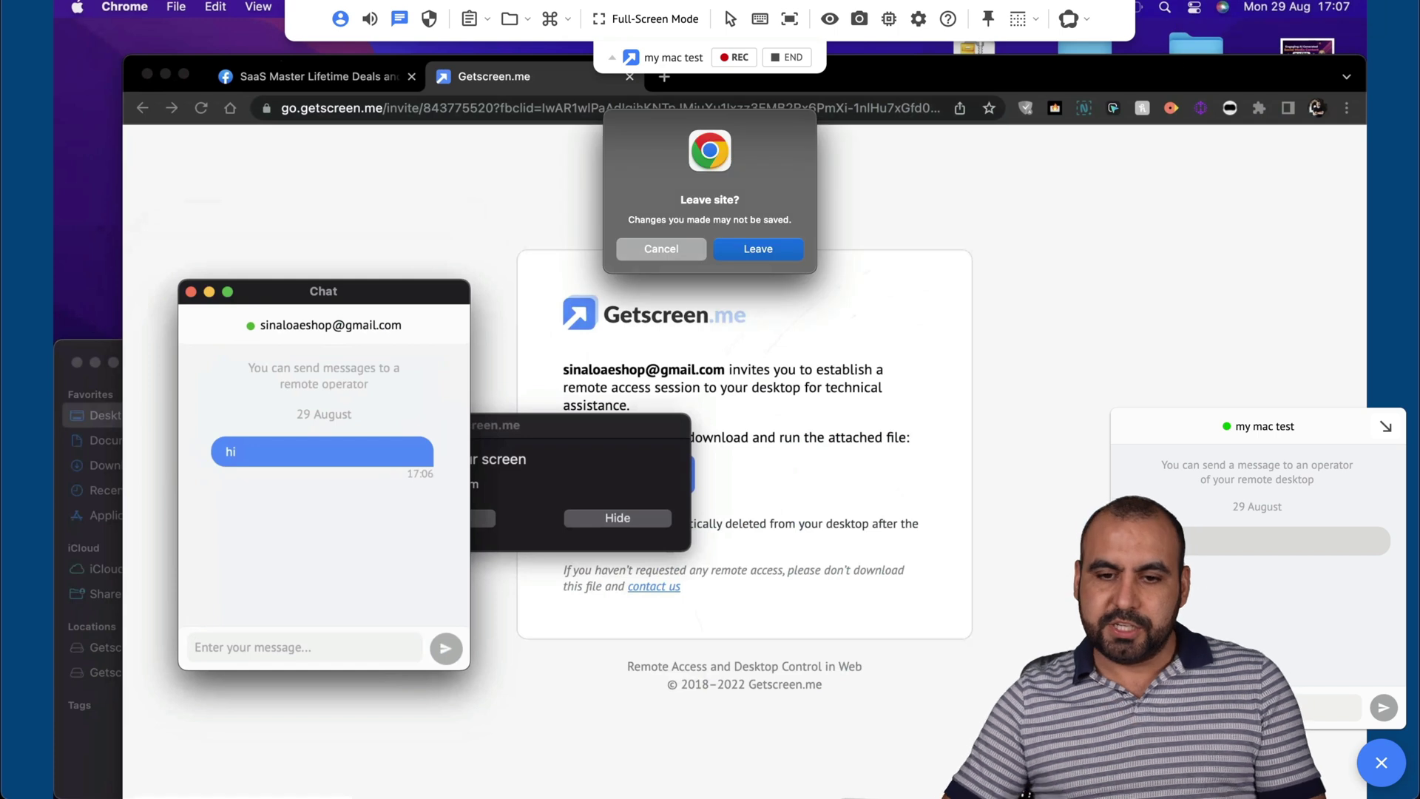
{"action": "left_click", "coordinate": [795, 249]}
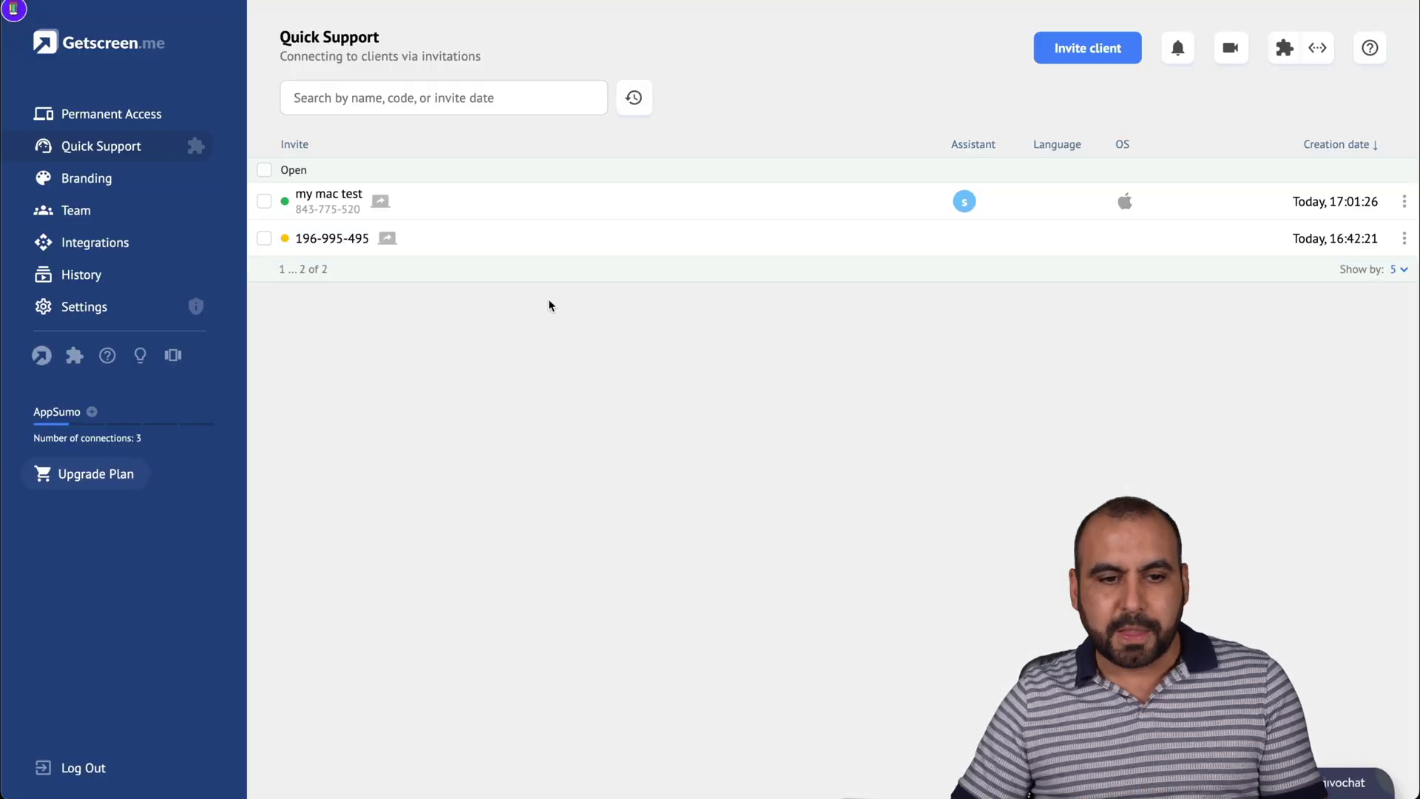
{"action": "left_click", "coordinate": [132, 118]}
{"action": "left_click", "coordinate": [107, 148]}
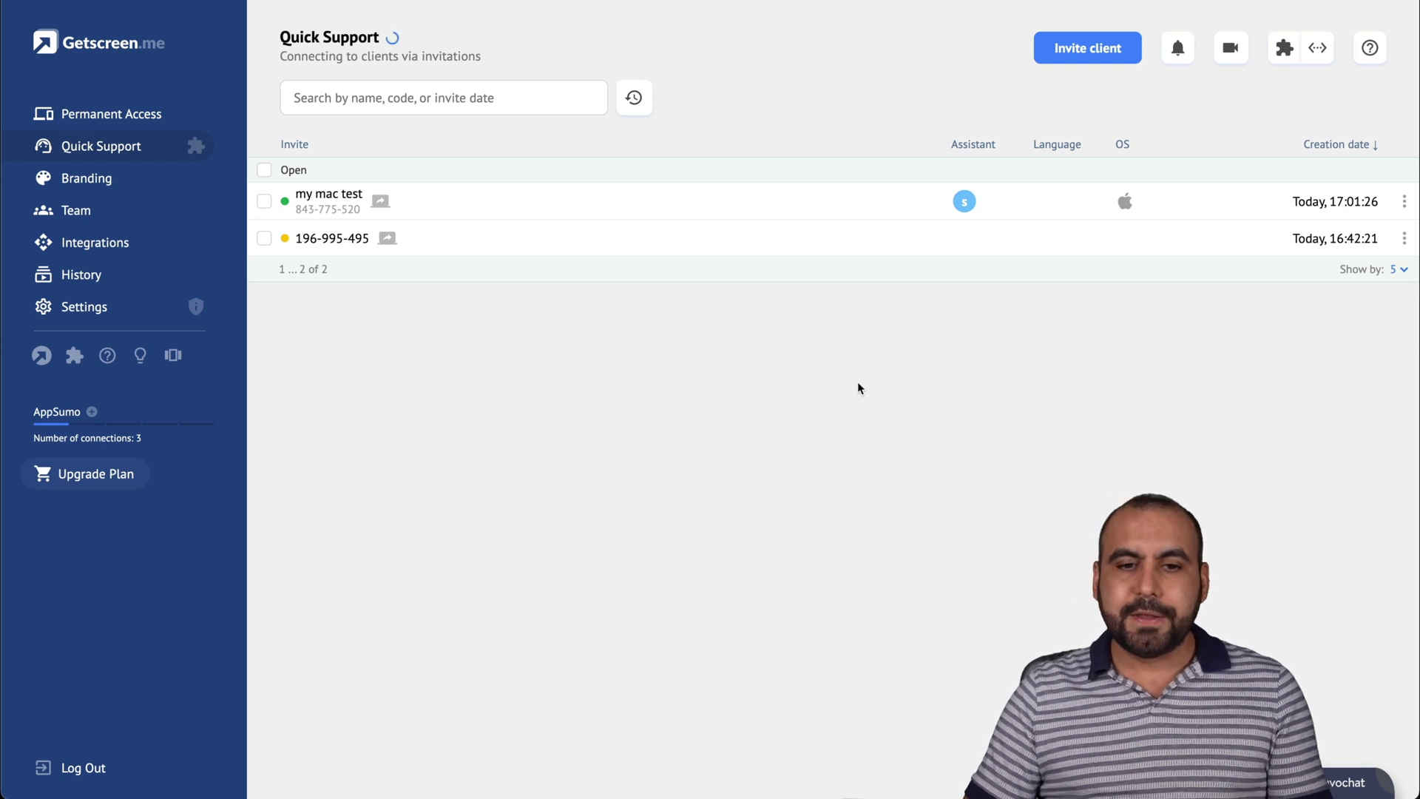
{"action": "left_click", "coordinate": [1074, 64]}
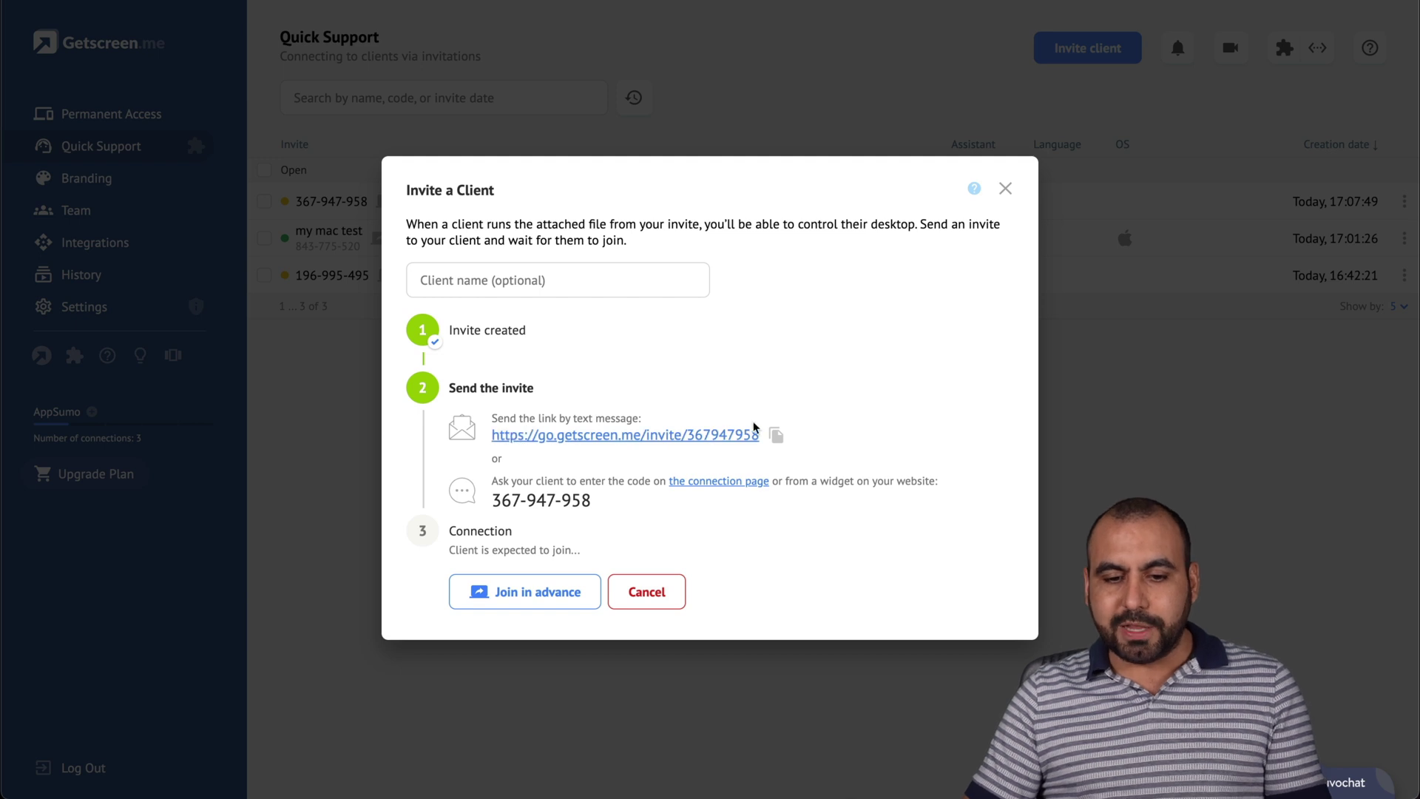
{"action": "left_click", "coordinate": [540, 289]}
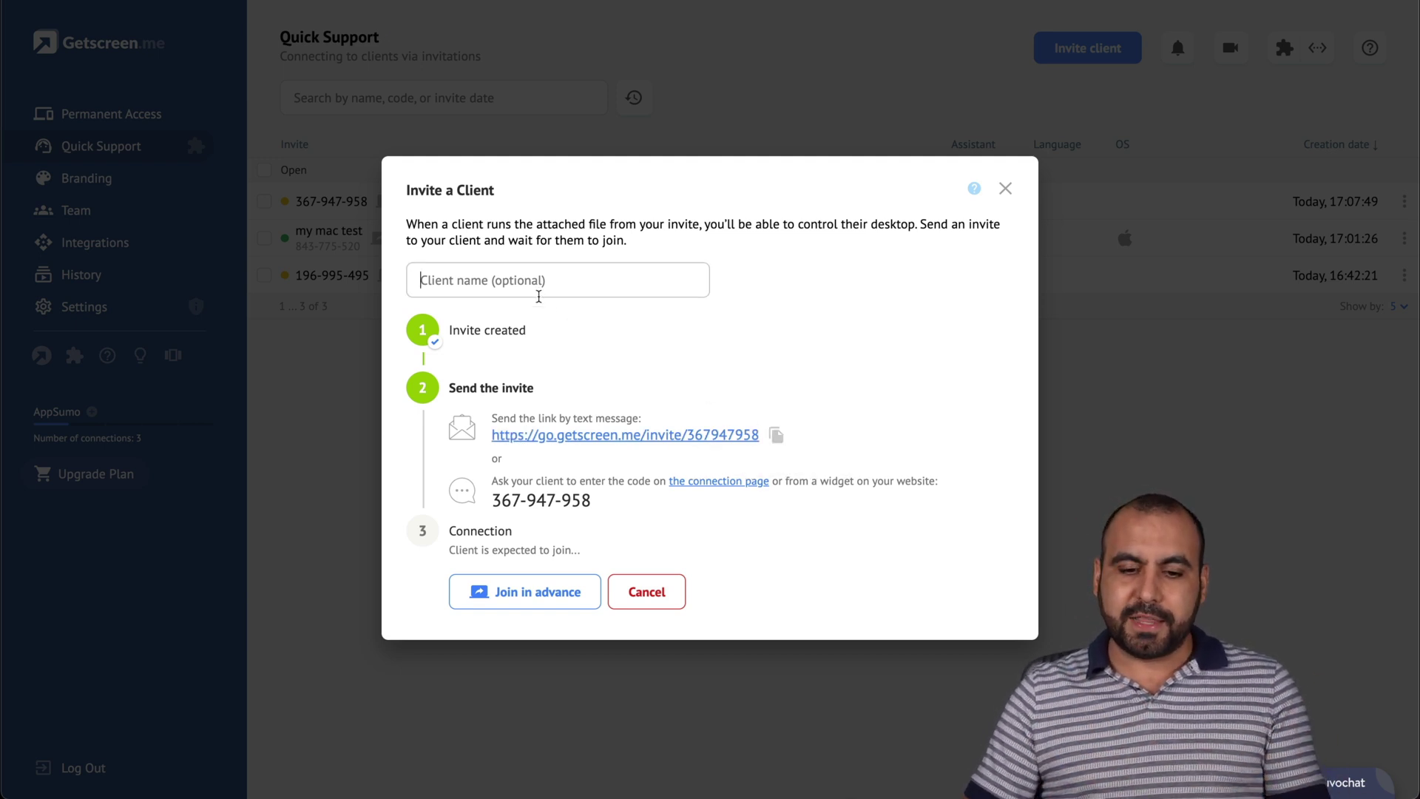
{"action": "left_click", "coordinate": [642, 588]}
{"action": "left_click", "coordinate": [851, 72]}
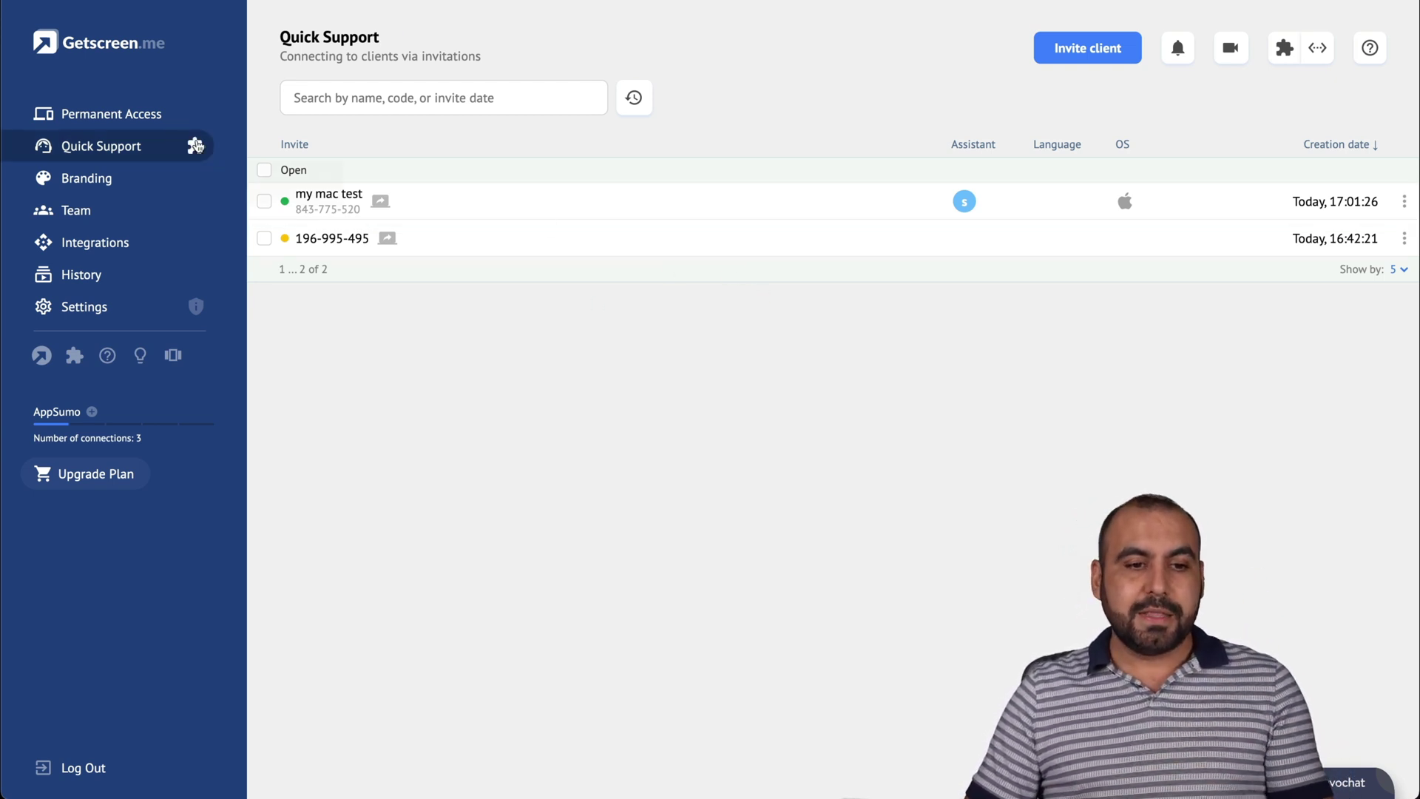
{"action": "left_click", "coordinate": [111, 120]}
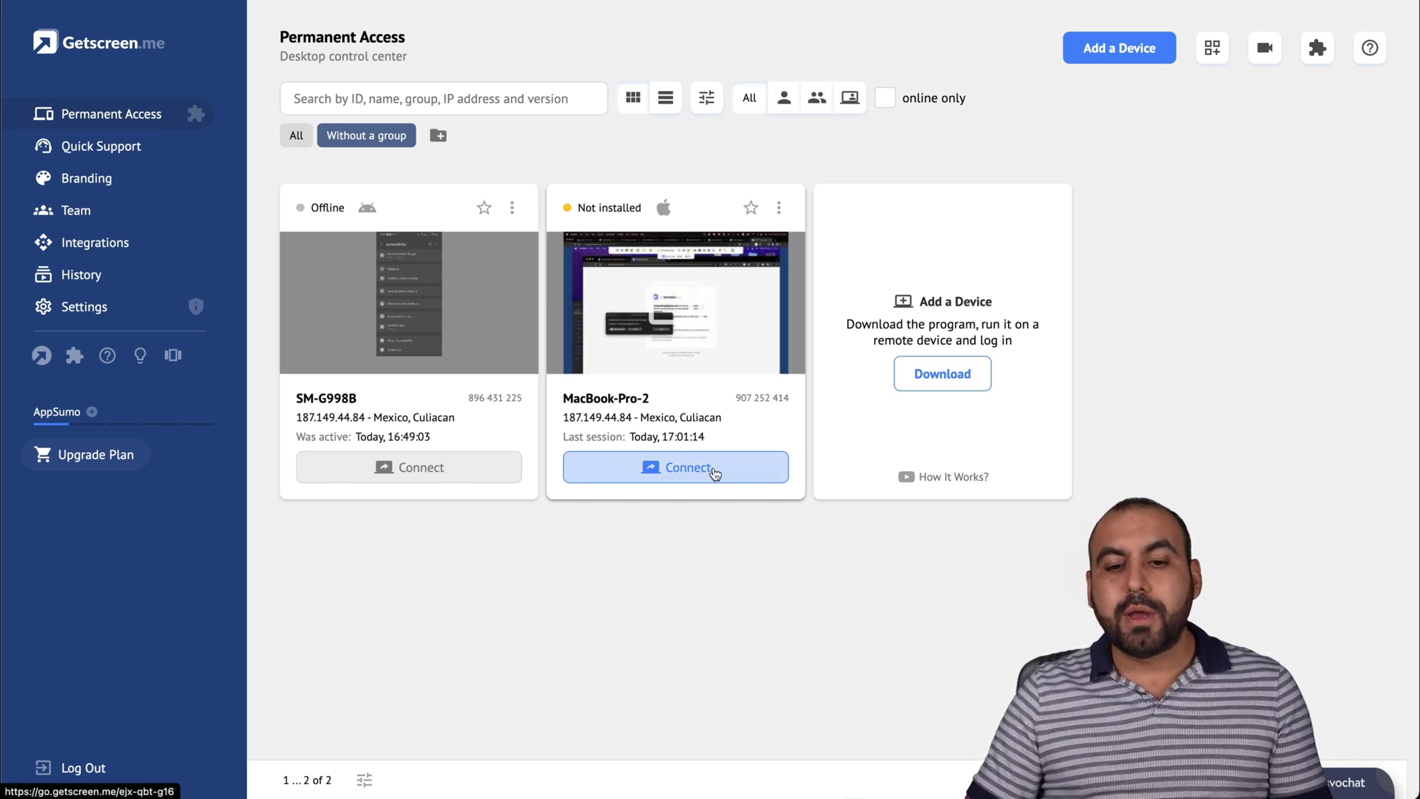
Review the agent download options in the Add a device dialog, then close it
{"action": "left_click", "coordinate": [949, 378]}
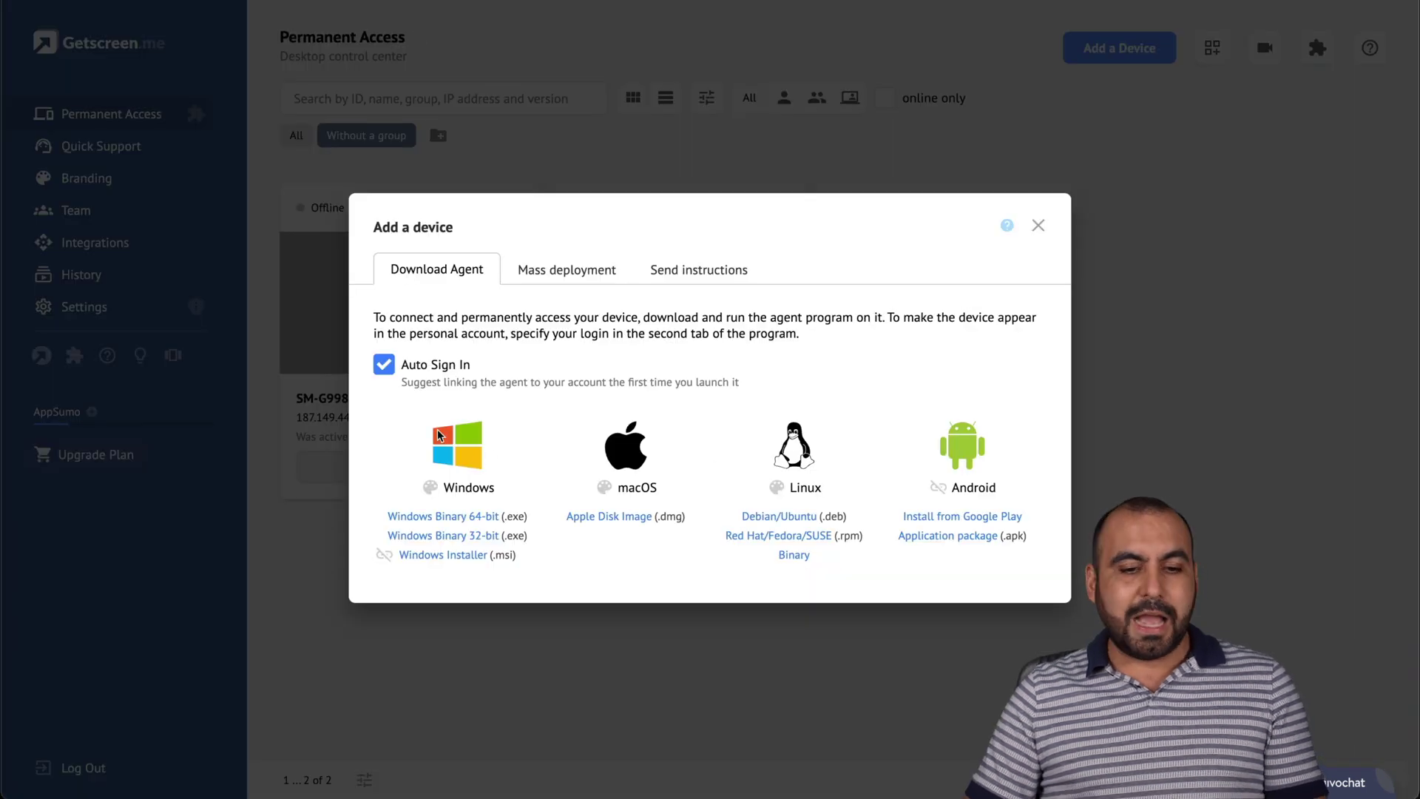
{"action": "mouse_move", "coordinate": [790, 480]}
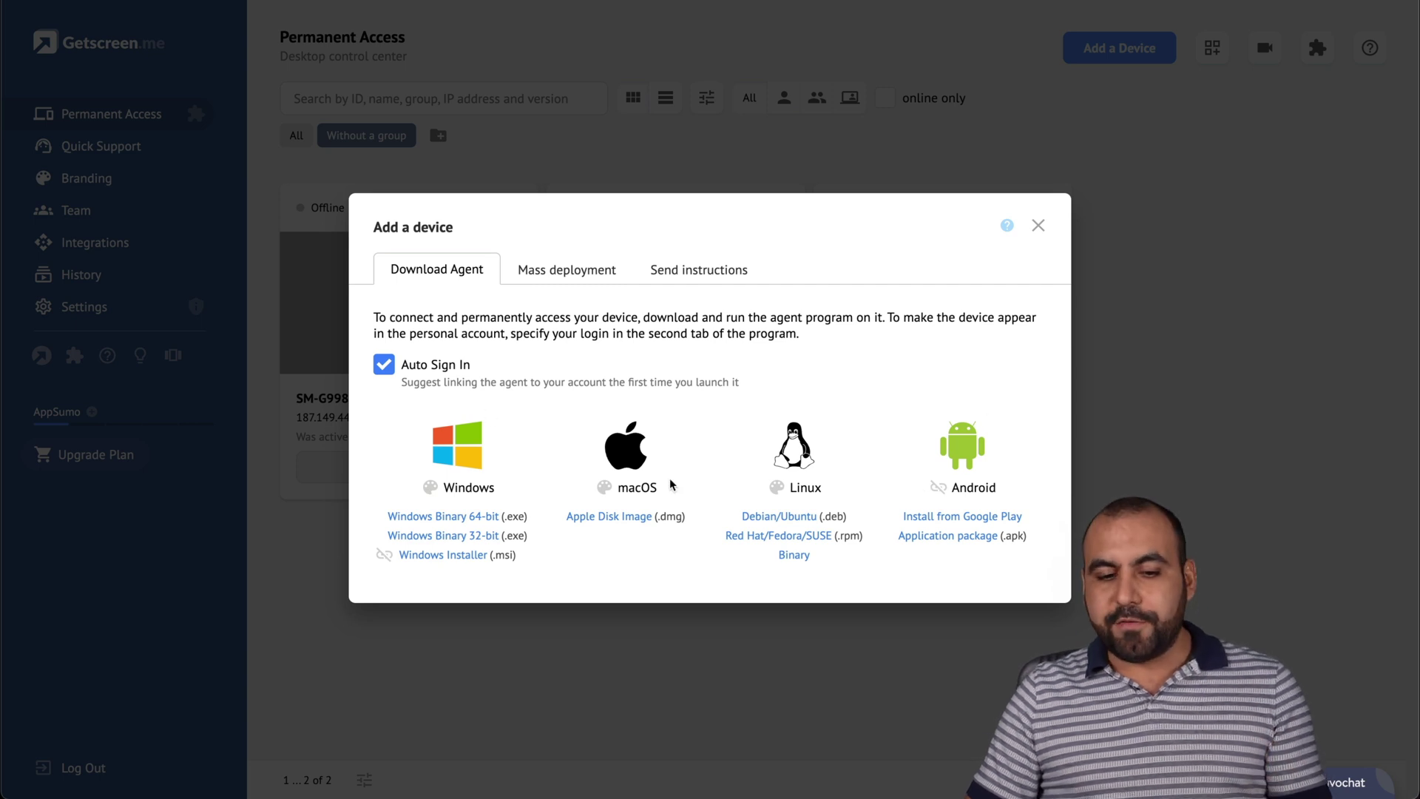
{"action": "left_click", "coordinate": [1039, 224]}
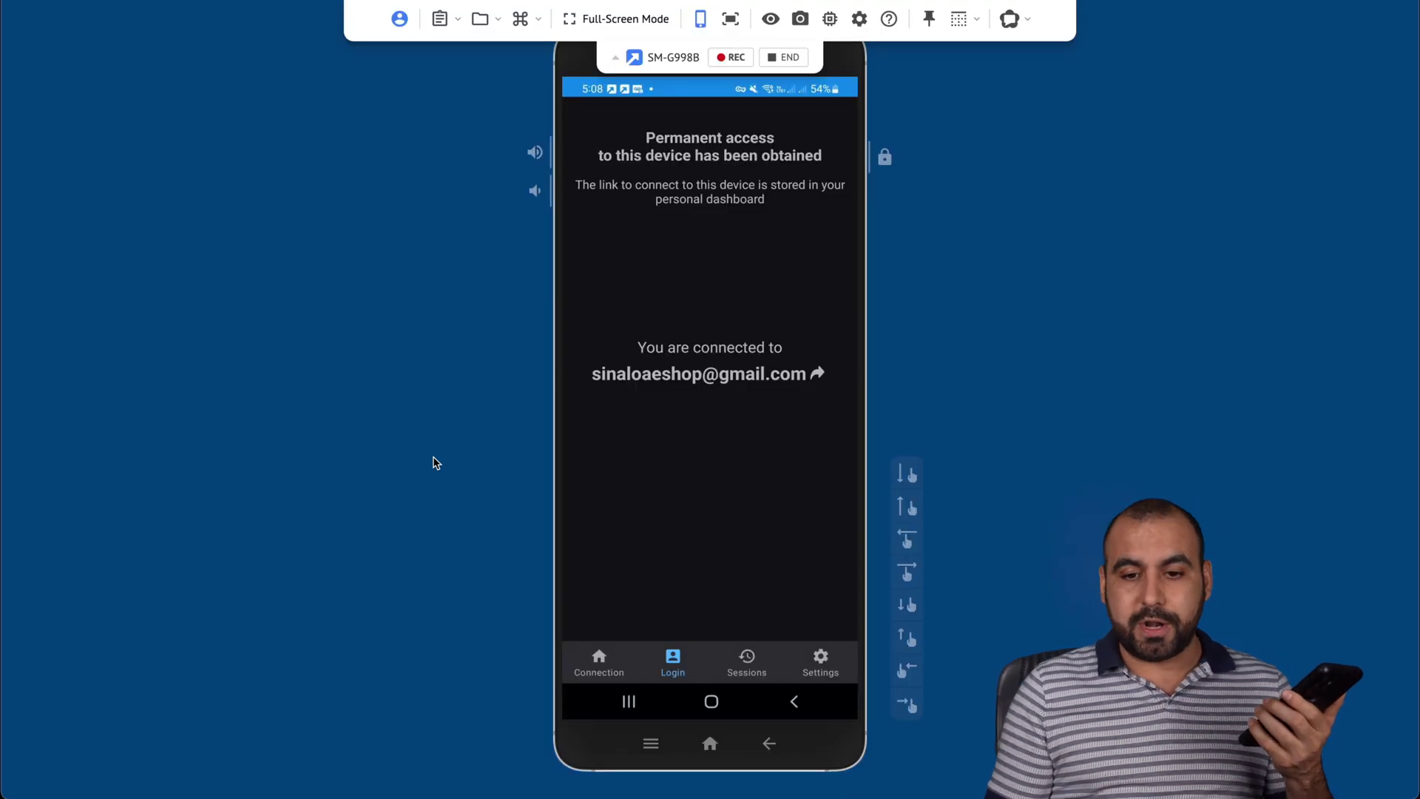
On the phone, view the agent's Settings and Connection tabs, then return home
{"action": "left_click", "coordinate": [813, 669]}
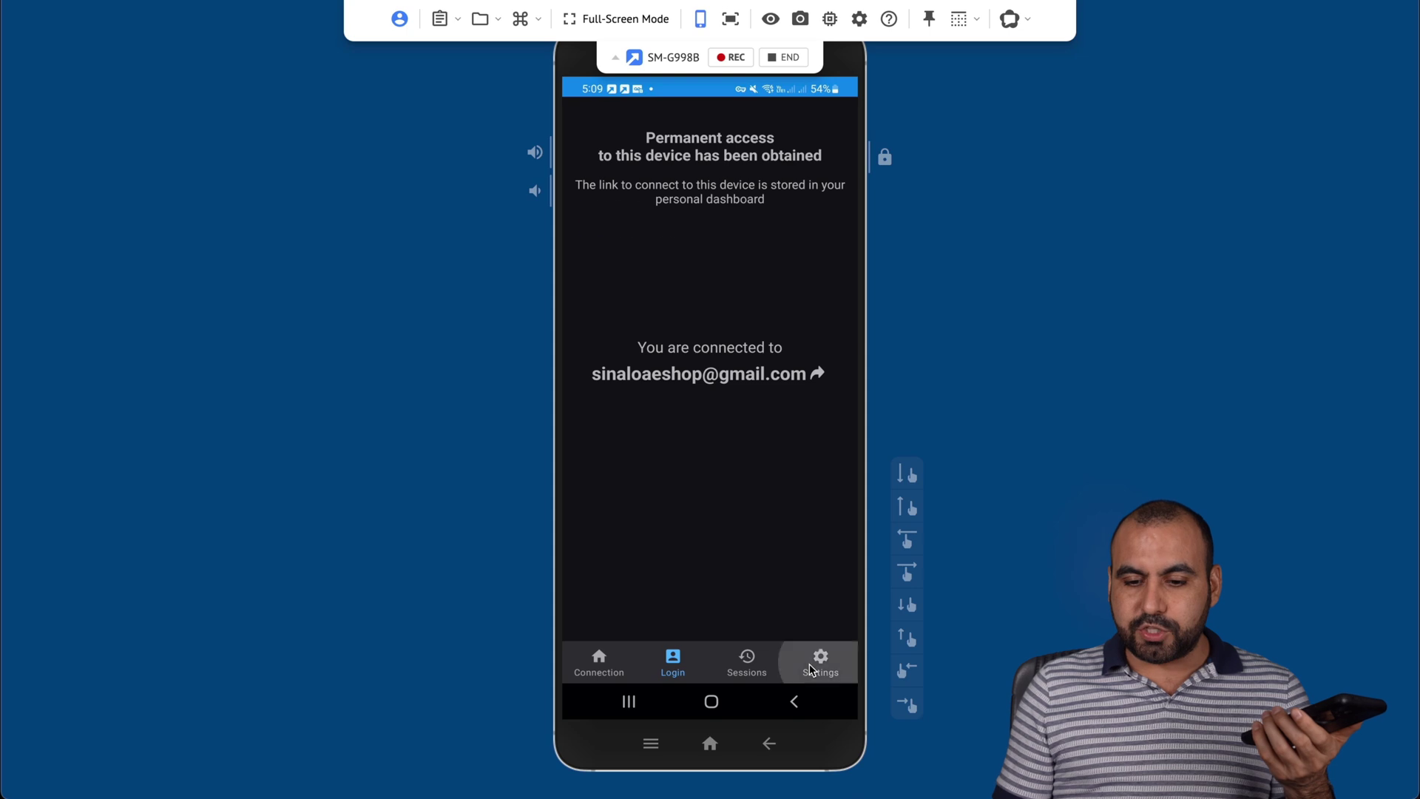
{"action": "left_click", "coordinate": [609, 663]}
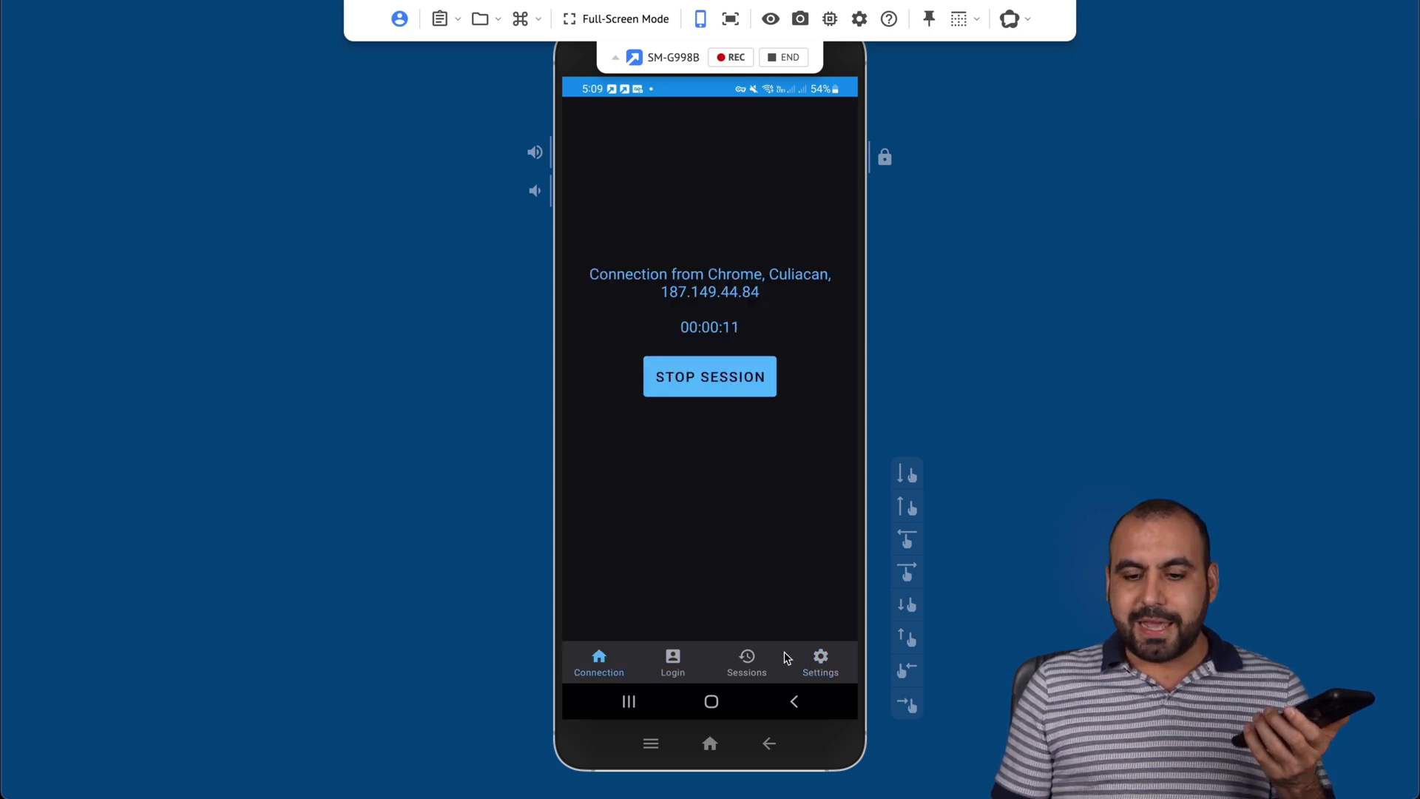
{"action": "left_click", "coordinate": [816, 654]}
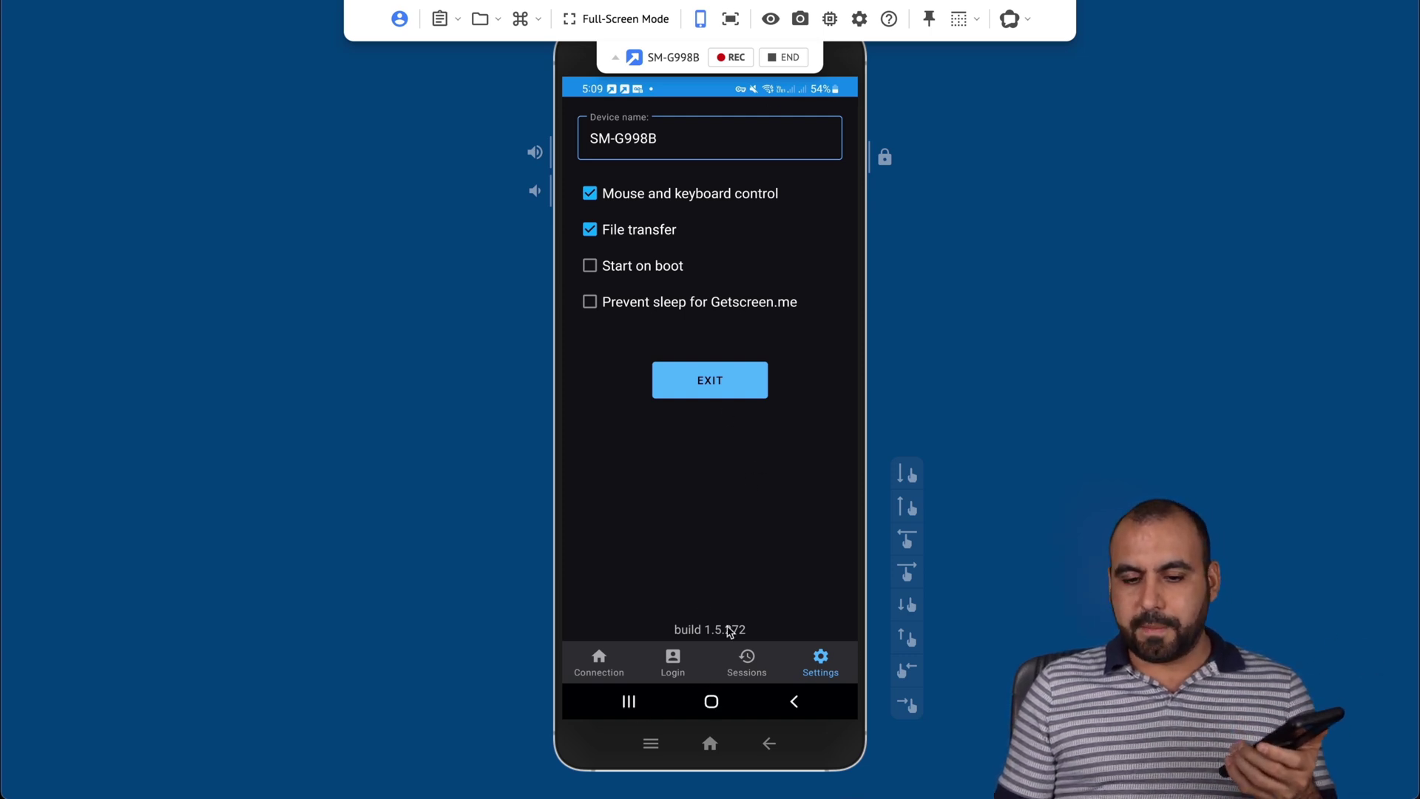
{"action": "left_click", "coordinate": [710, 744]}
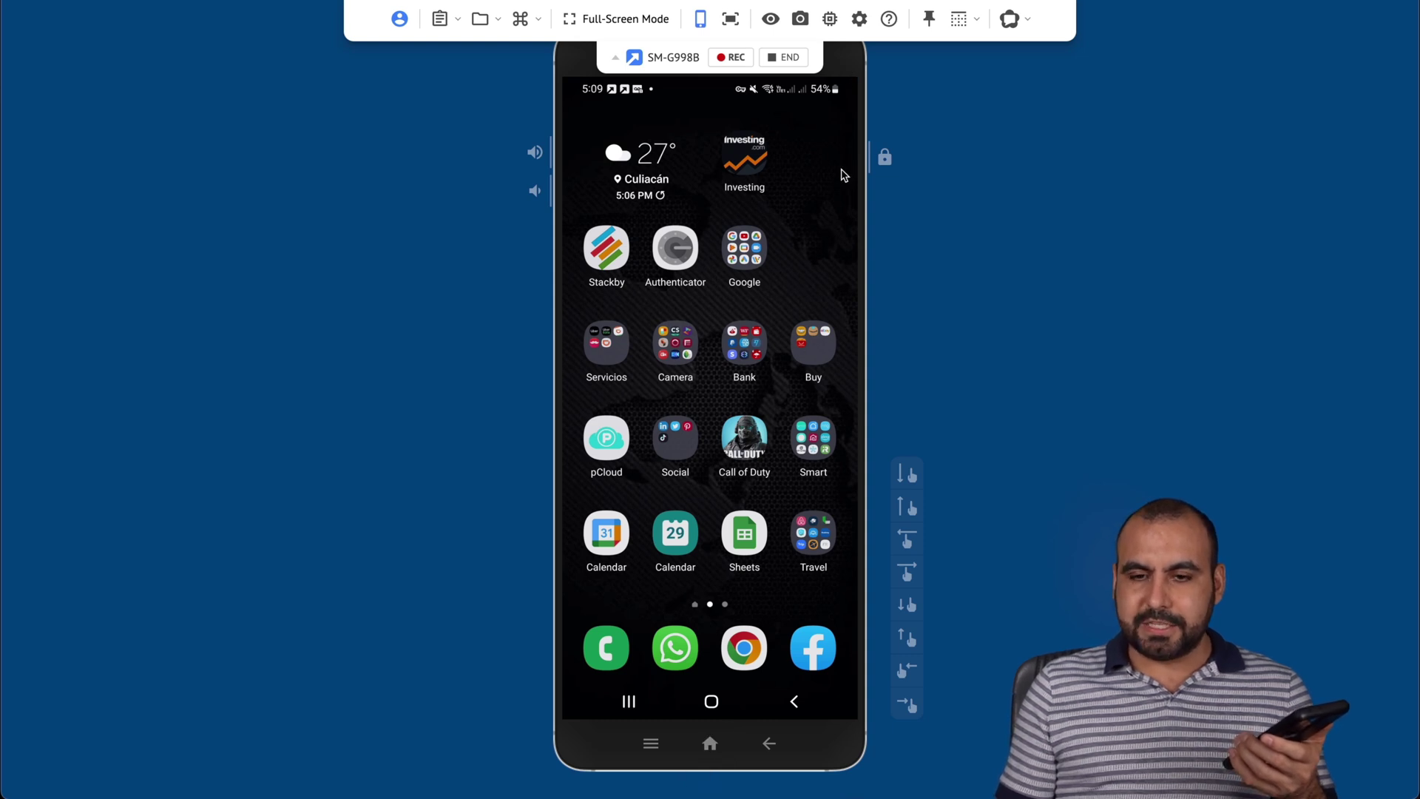
Open and close interface settings, end the phone session, and open Branding settings
{"action": "left_click", "coordinate": [860, 19]}
{"action": "left_click", "coordinate": [928, 185]}
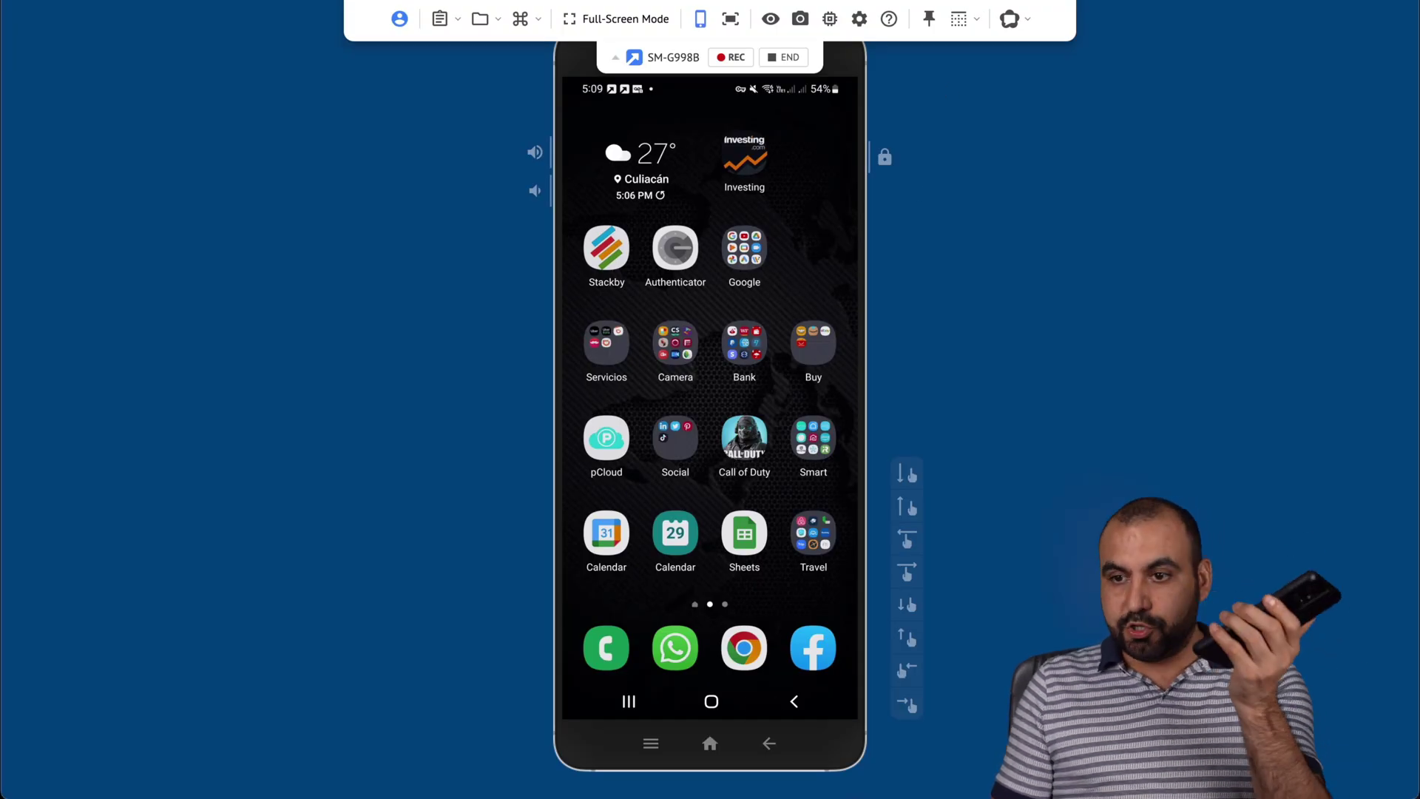
{"action": "left_click", "coordinate": [790, 246]}
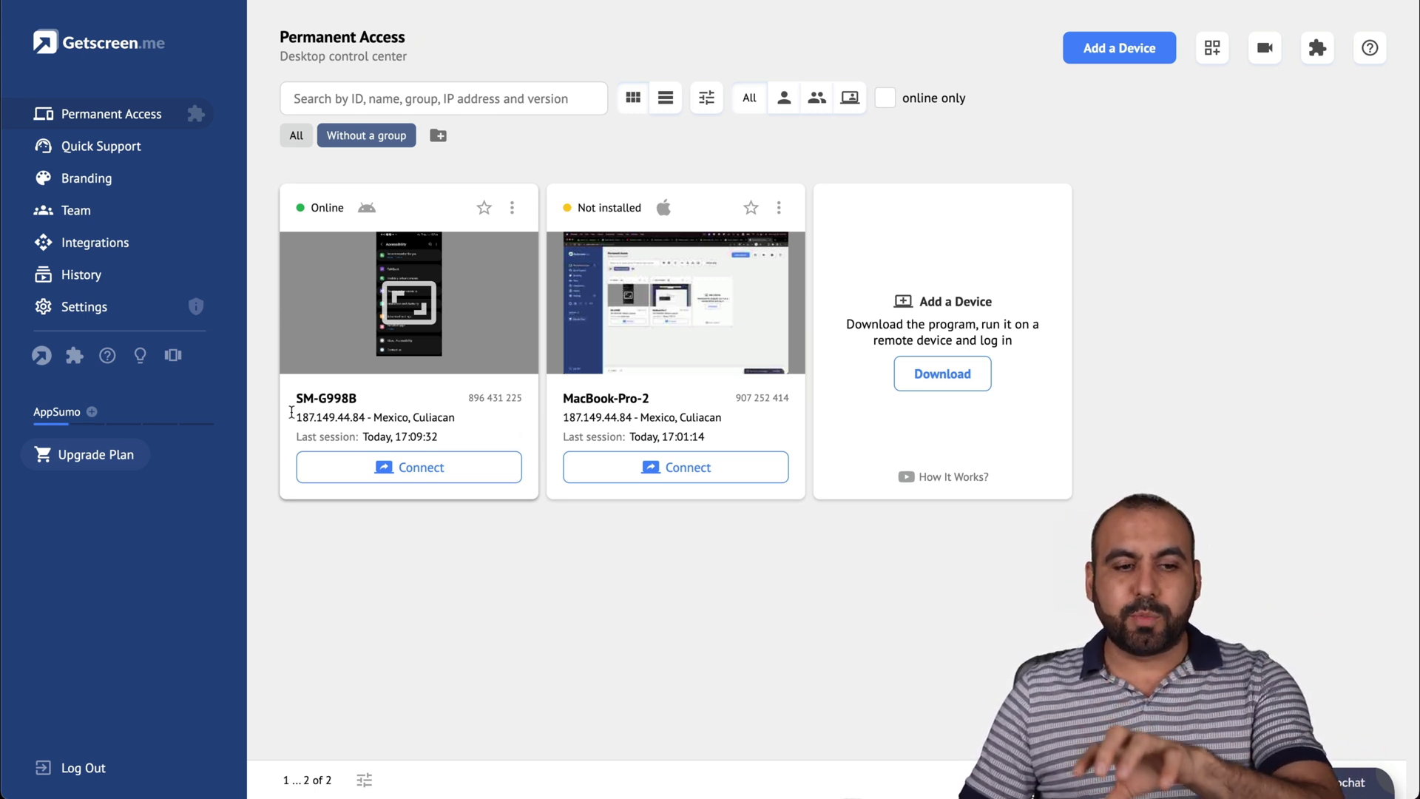
{"action": "left_click", "coordinate": [103, 193]}
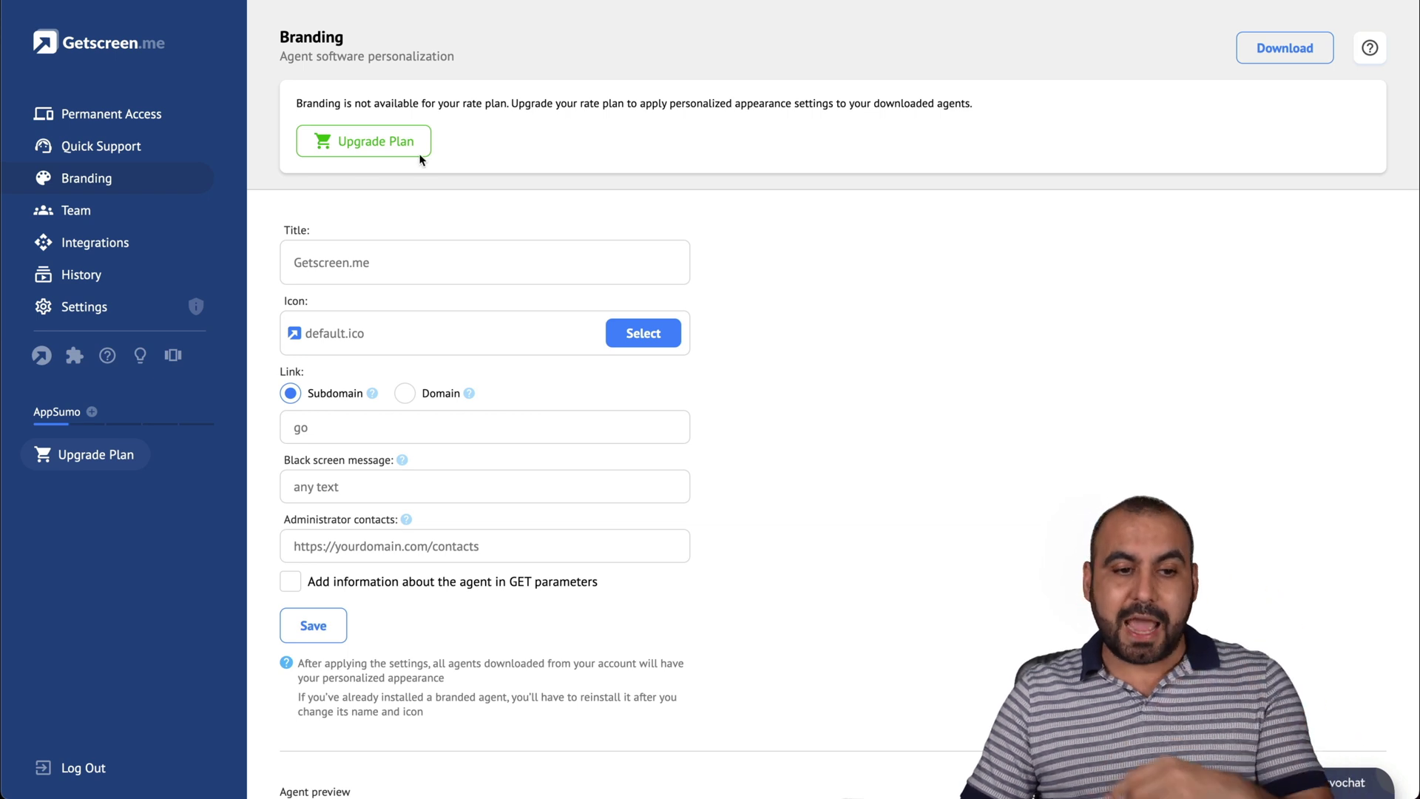
Open Integrations and scroll through the integration cards, returning to the top
{"action": "left_click", "coordinate": [137, 244]}
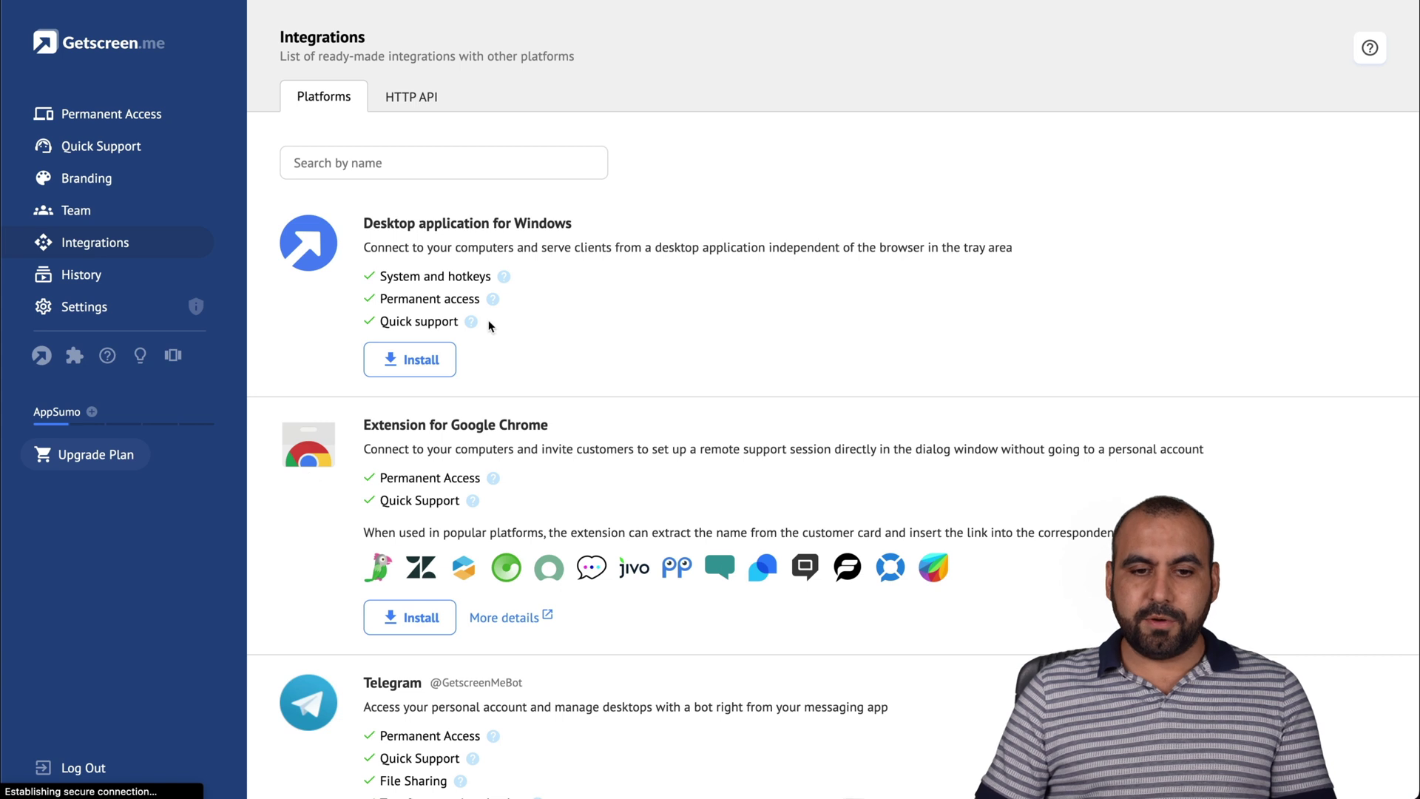
{"action": "scroll", "coordinate": [518, 310], "scroll_direction": "down", "scroll_amount": 1}
{"action": "scroll", "coordinate": [643, 274], "scroll_direction": "down", "scroll_amount": 4}
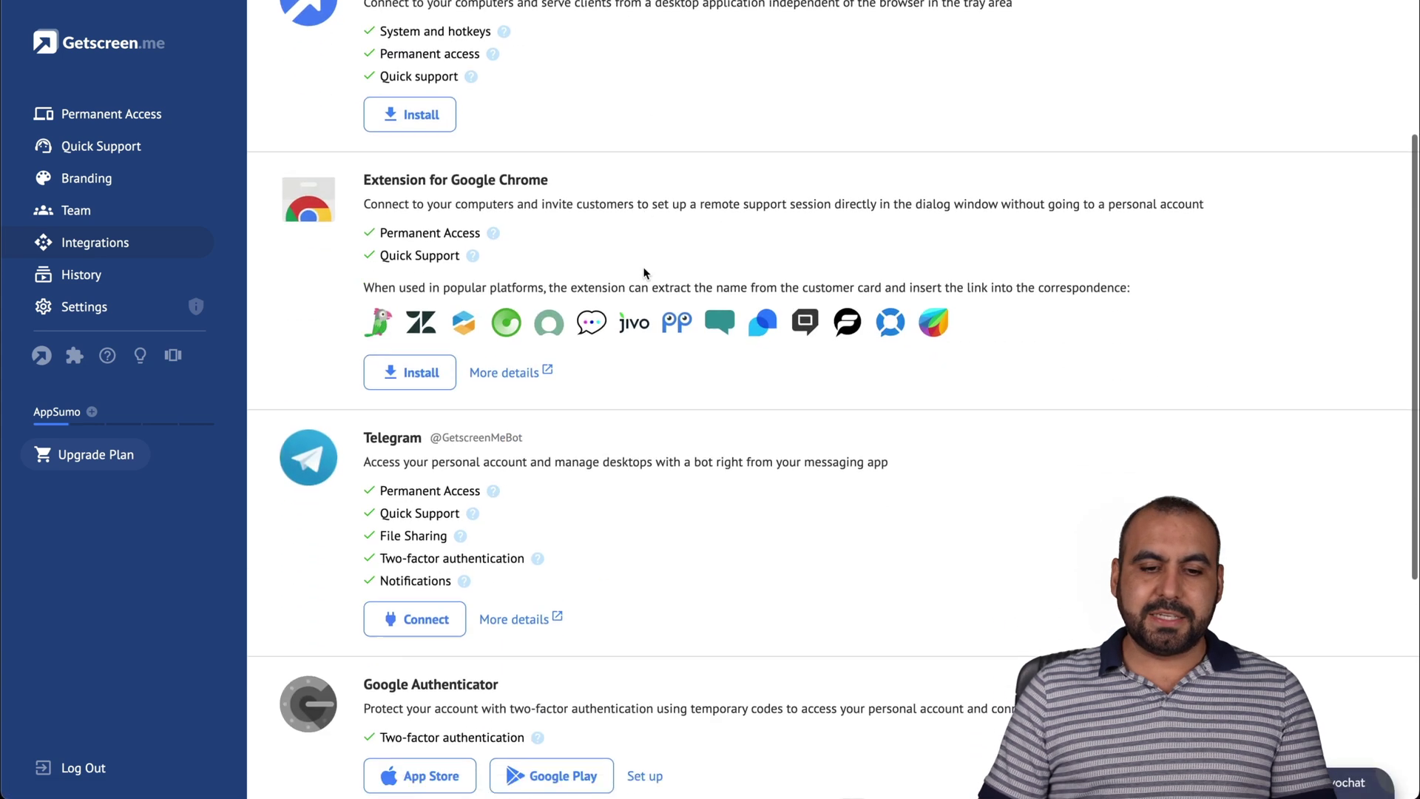
{"action": "scroll", "coordinate": [669, 332], "scroll_direction": "down", "scroll_amount": 4}
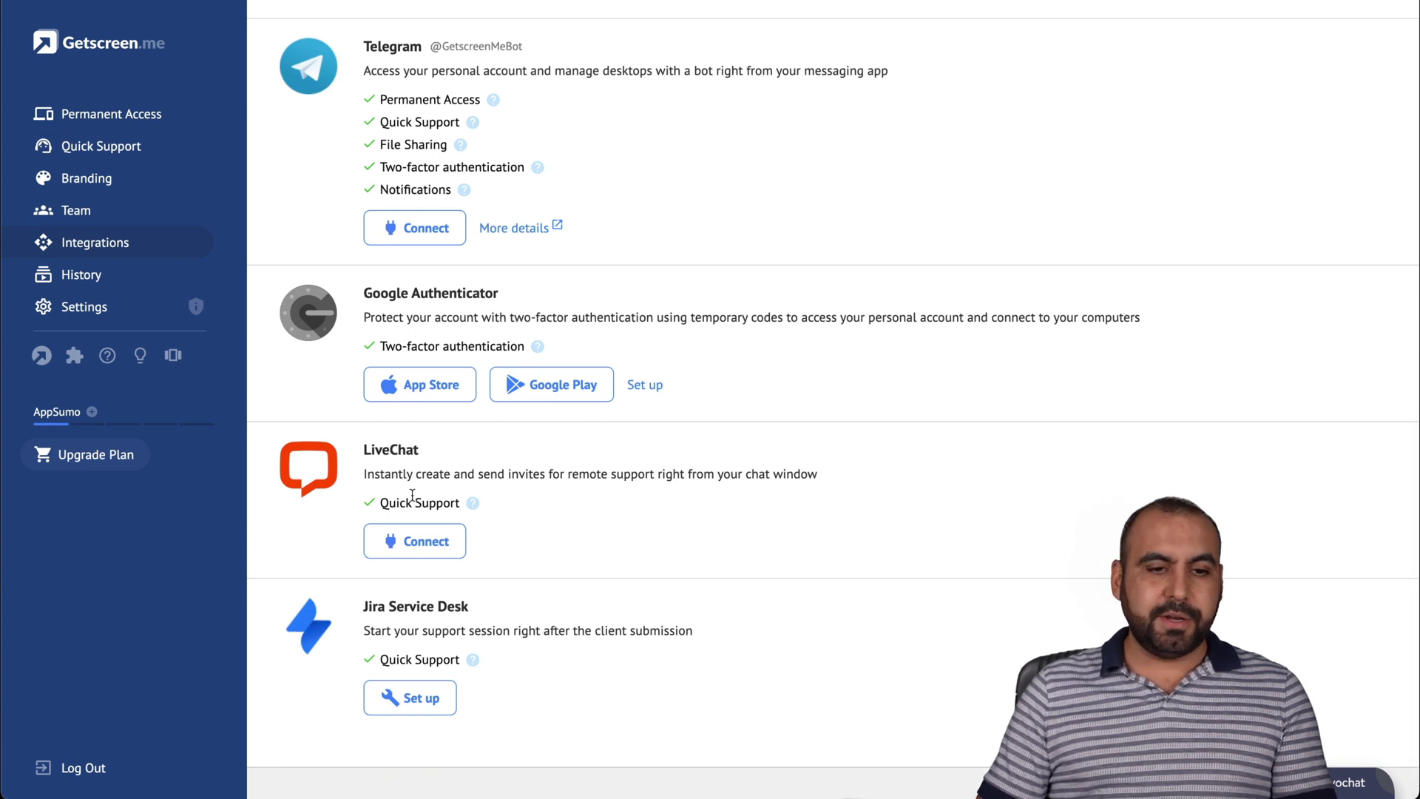
{"action": "scroll", "coordinate": [412, 496], "scroll_direction": "up", "scroll_amount": 9}
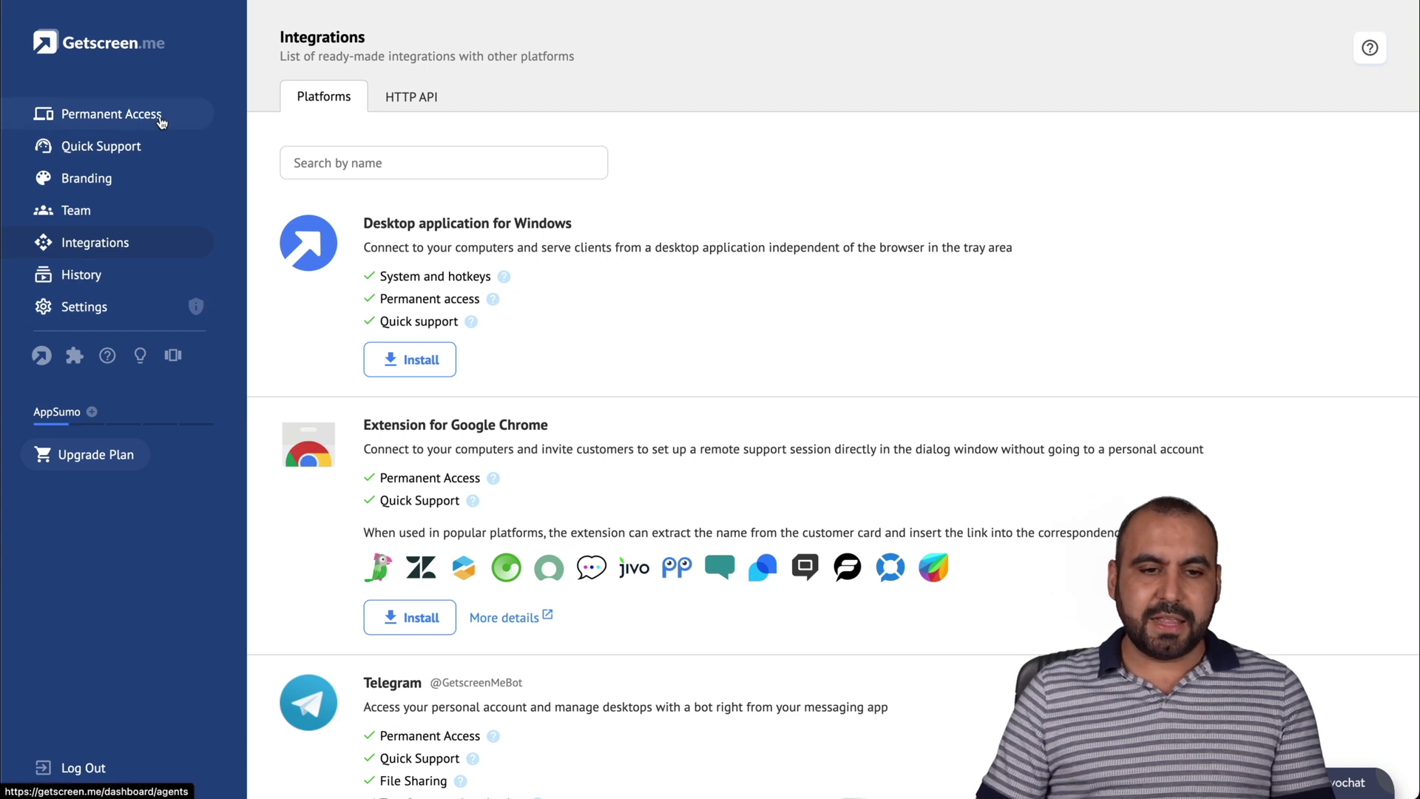
Back in Permanent Access, review Add a Device's Mass deployment and Send instructions tabs
{"action": "left_click", "coordinate": [161, 118]}
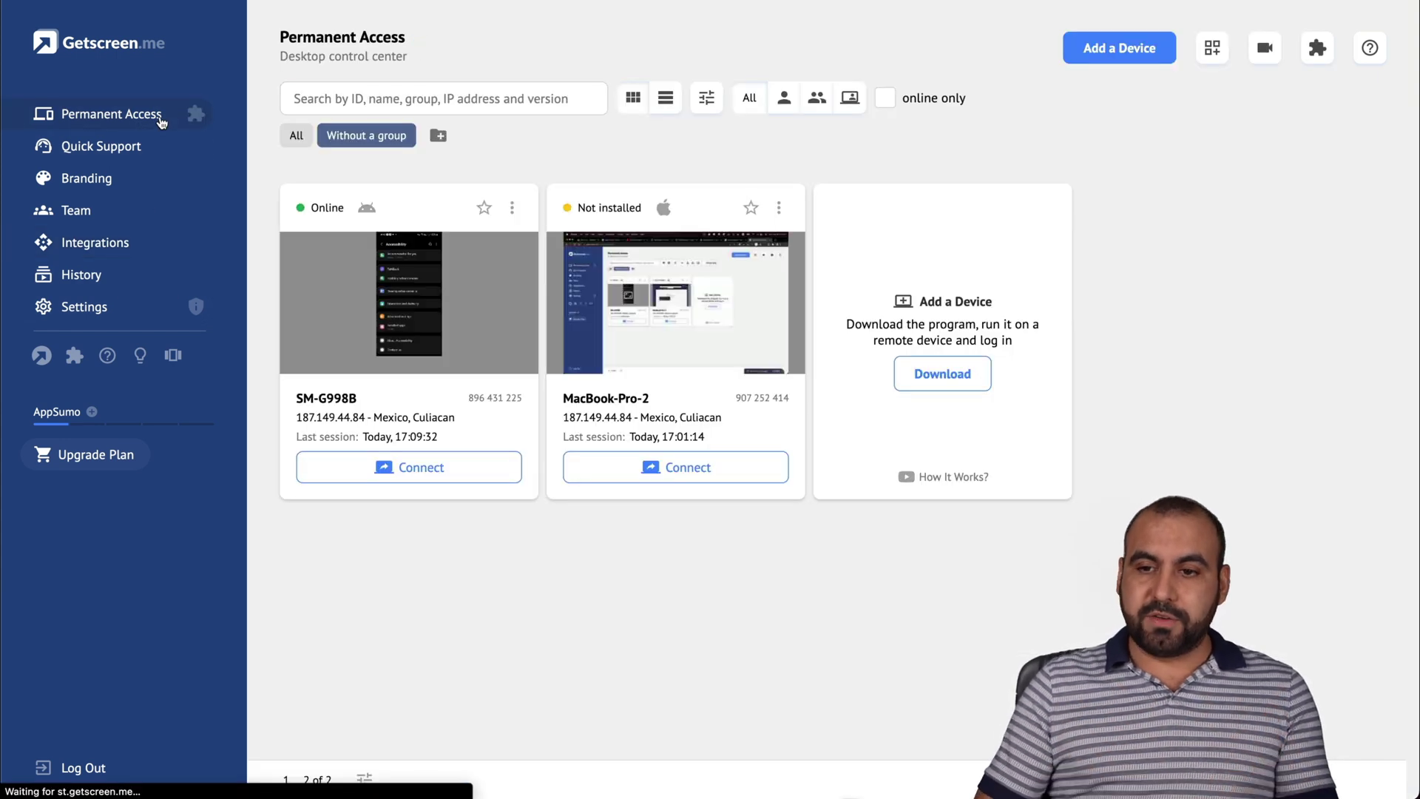
{"action": "left_click", "coordinate": [1148, 45]}
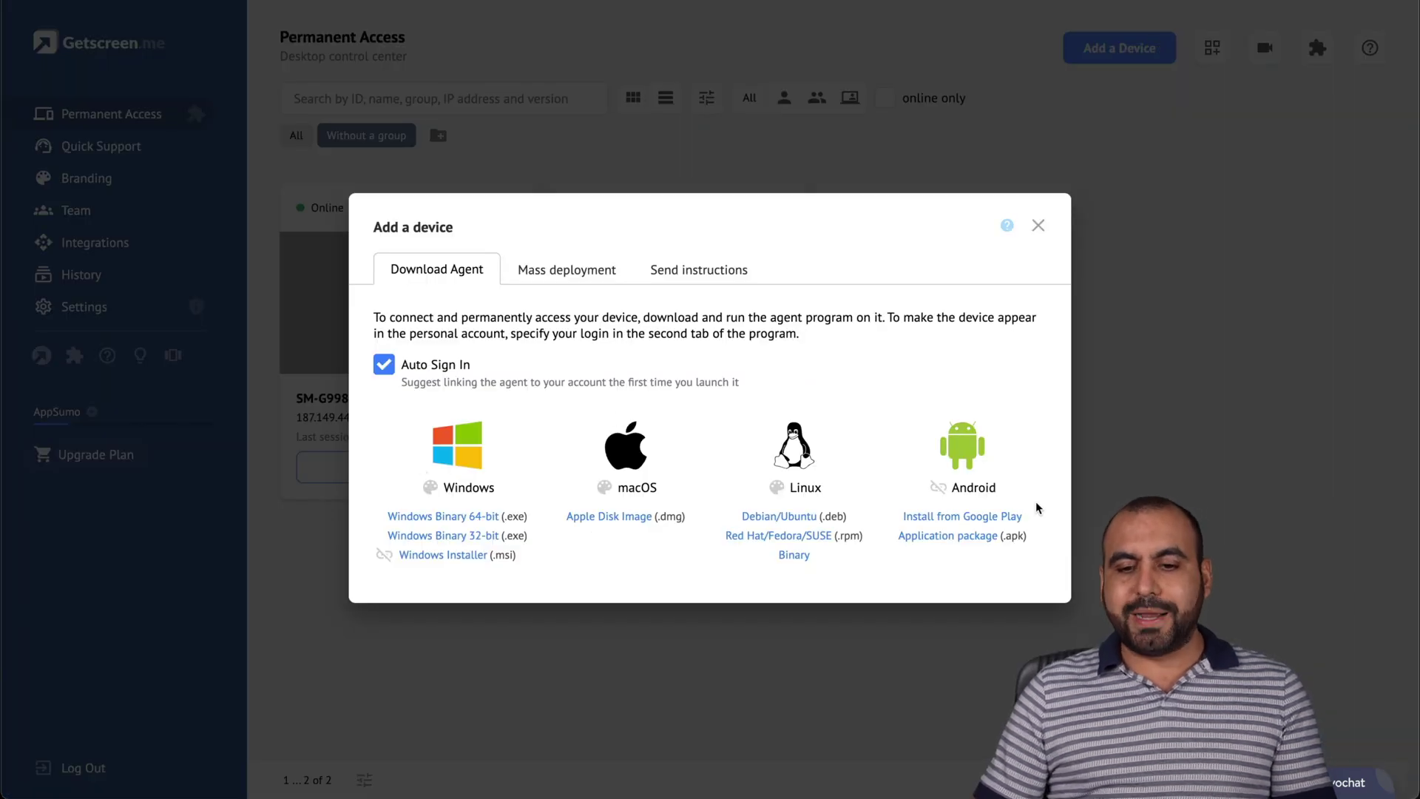
{"action": "left_click", "coordinate": [559, 271]}
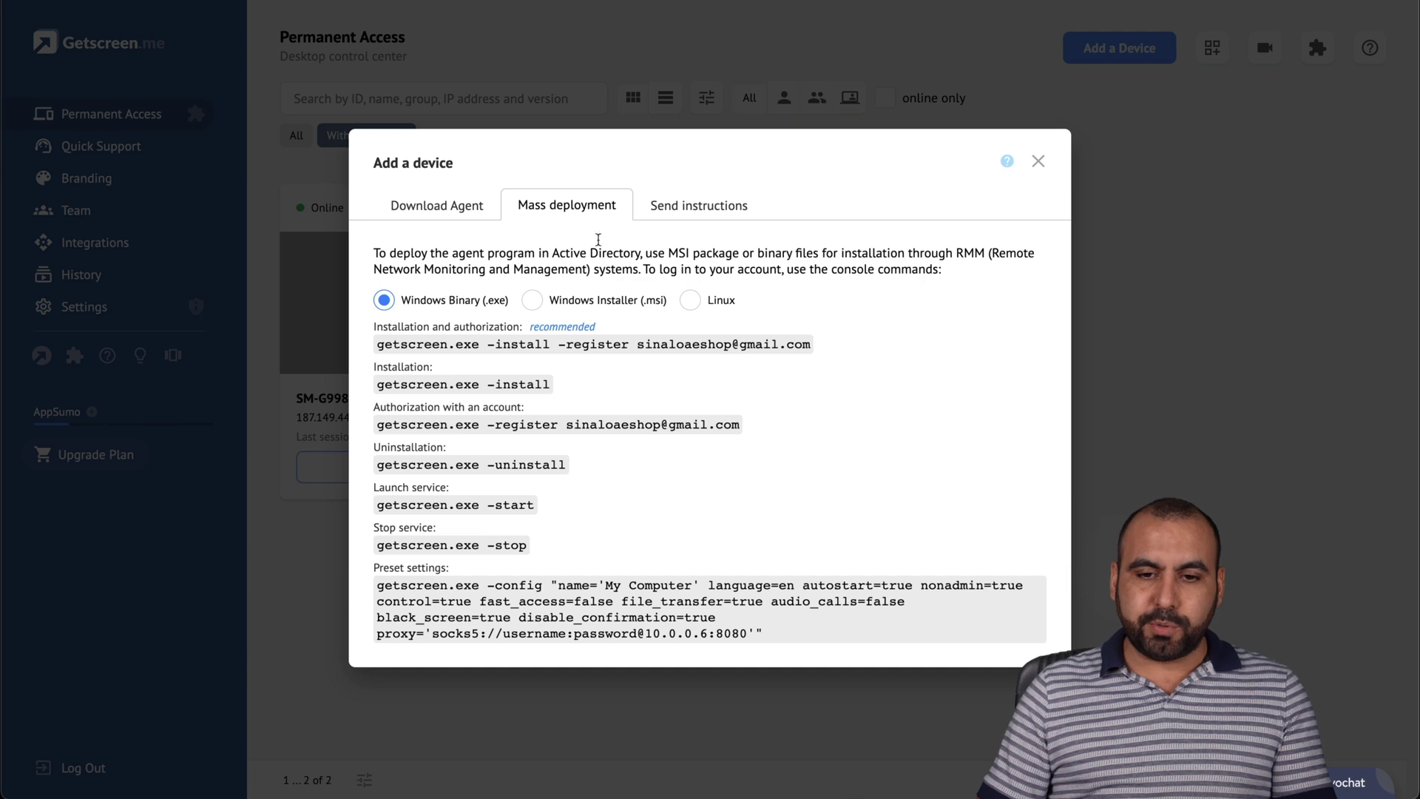
{"action": "left_click", "coordinate": [699, 205]}
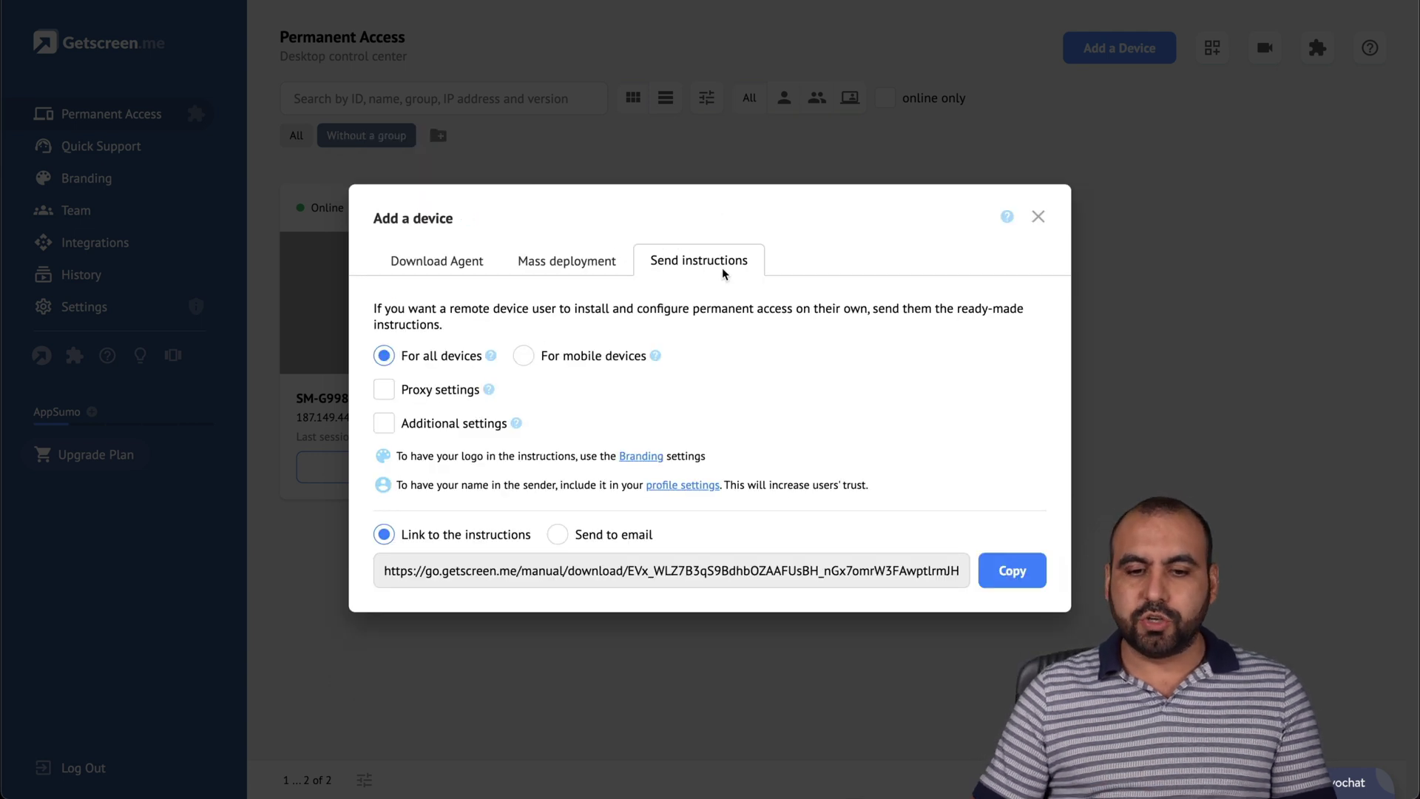
{"action": "left_click", "coordinate": [1039, 216]}
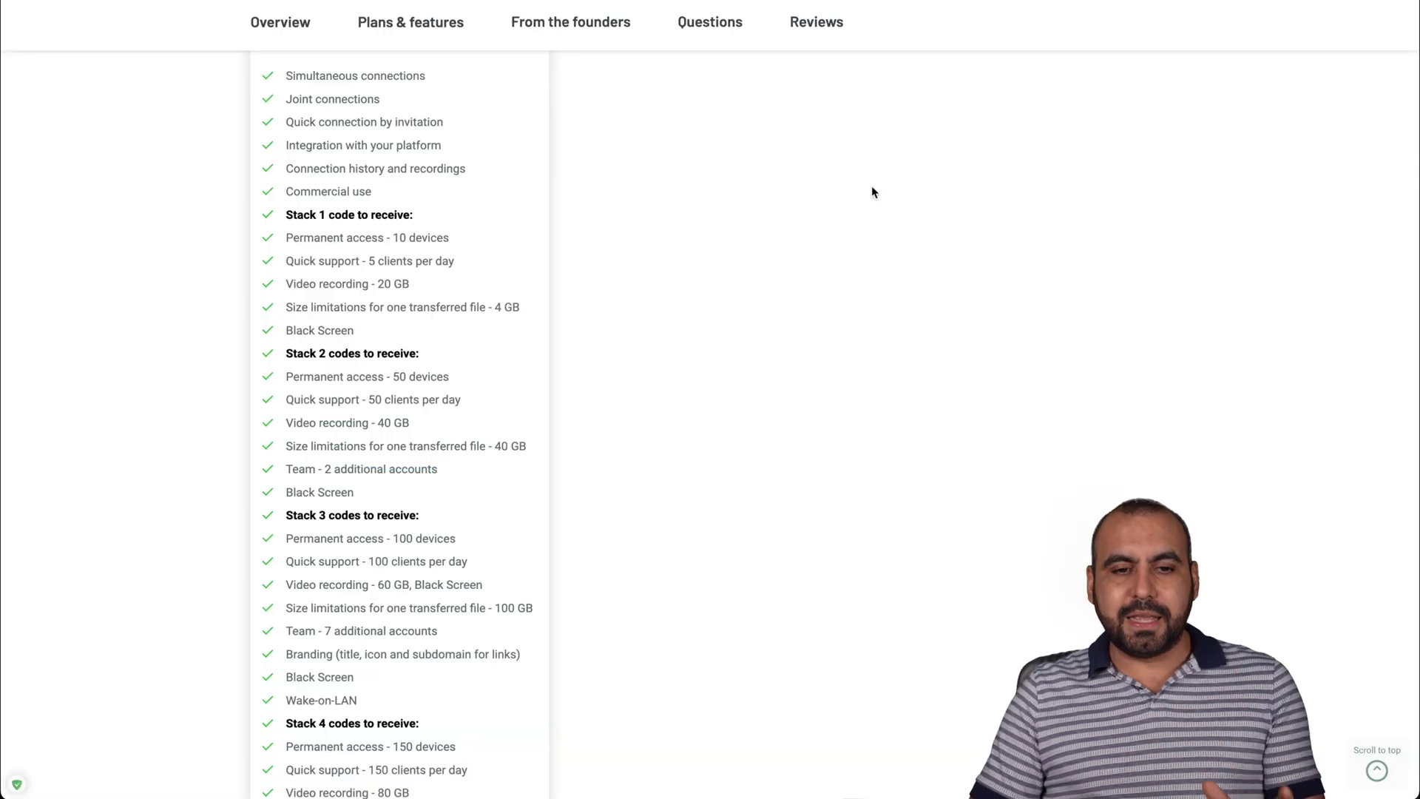
Scroll the AppSumo deal page to the hero image and $99 price card
{"action": "scroll", "coordinate": [871, 185], "scroll_direction": "up", "scroll_amount": 15}
{"action": "scroll", "coordinate": [872, 185], "scroll_direction": "down", "scroll_amount": 4}
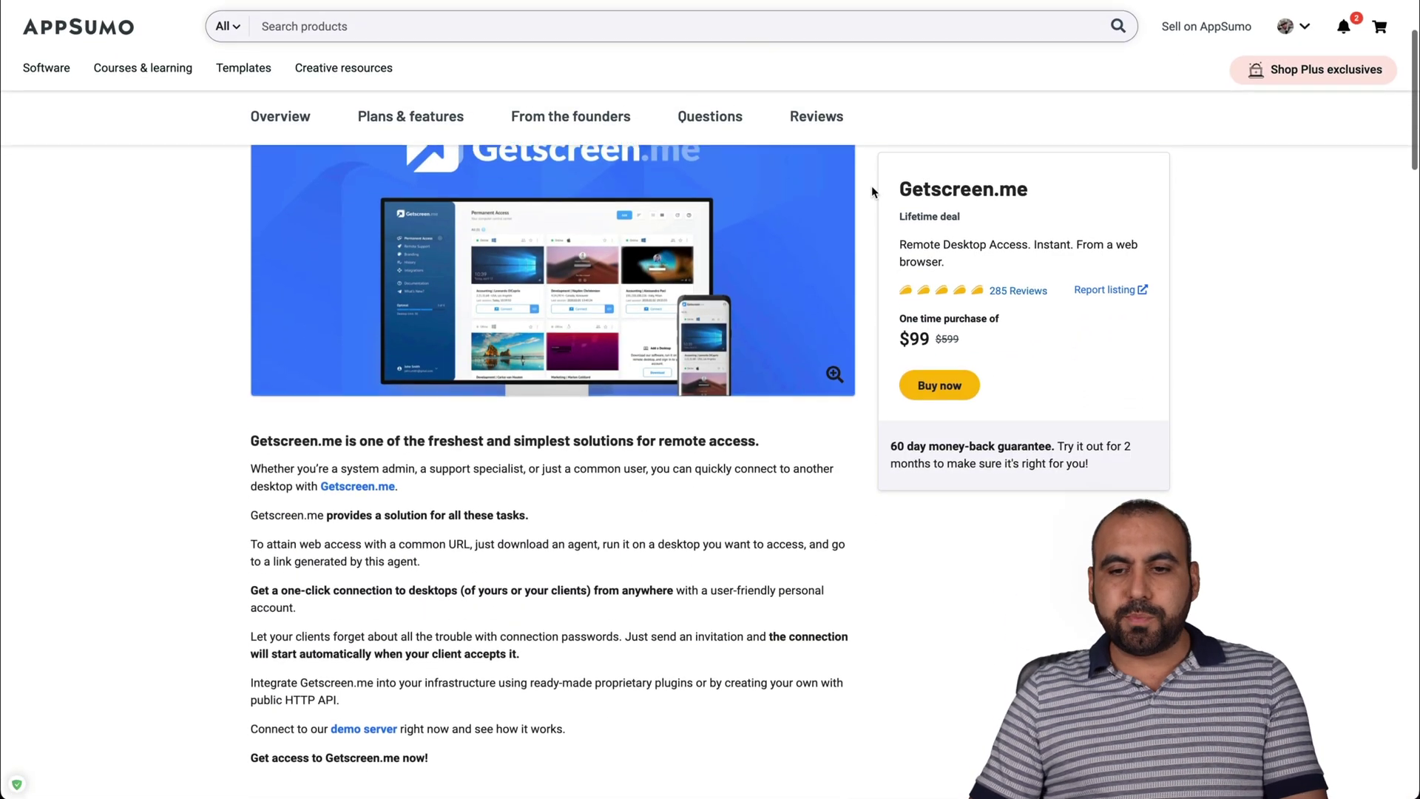
{"action": "scroll", "coordinate": [871, 185], "scroll_direction": "down", "scroll_amount": 1}
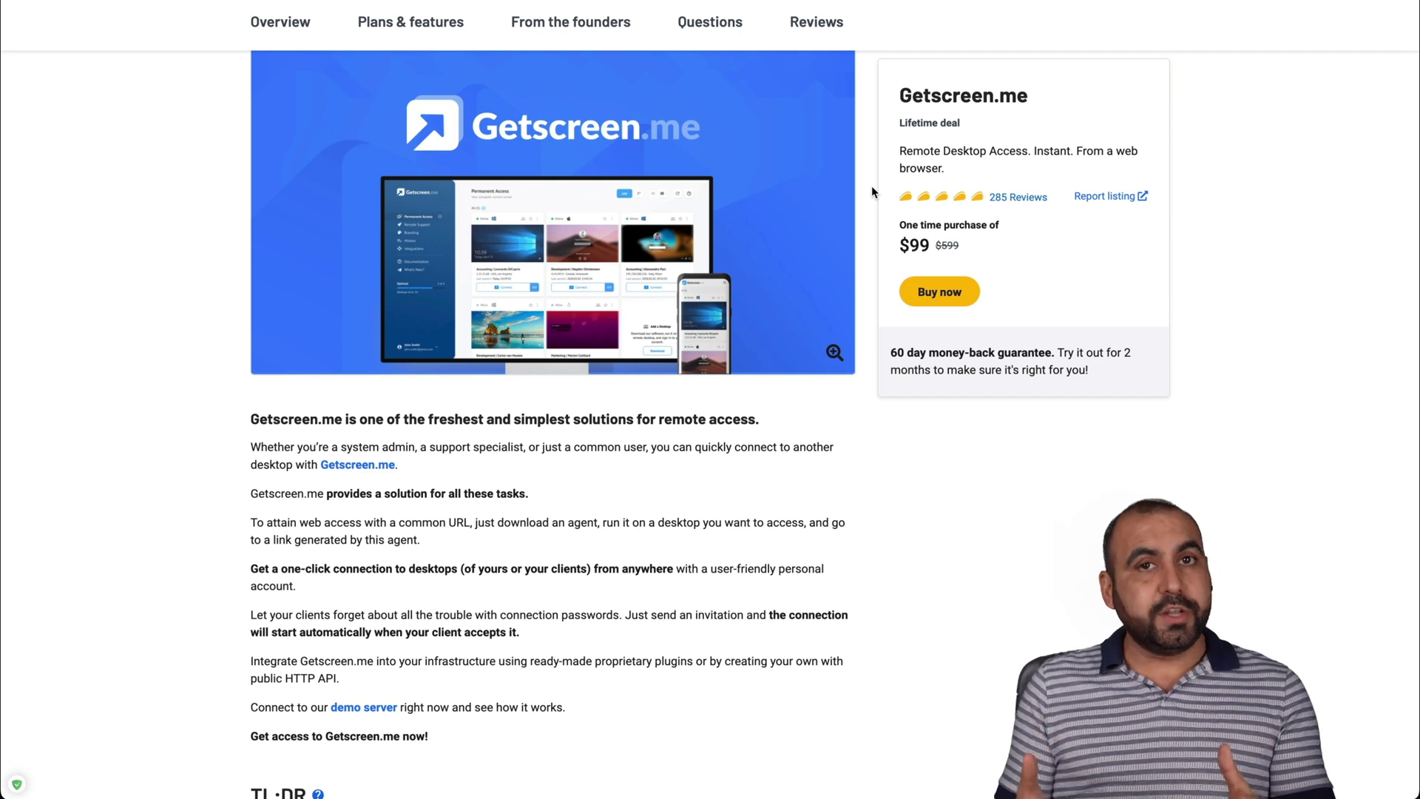